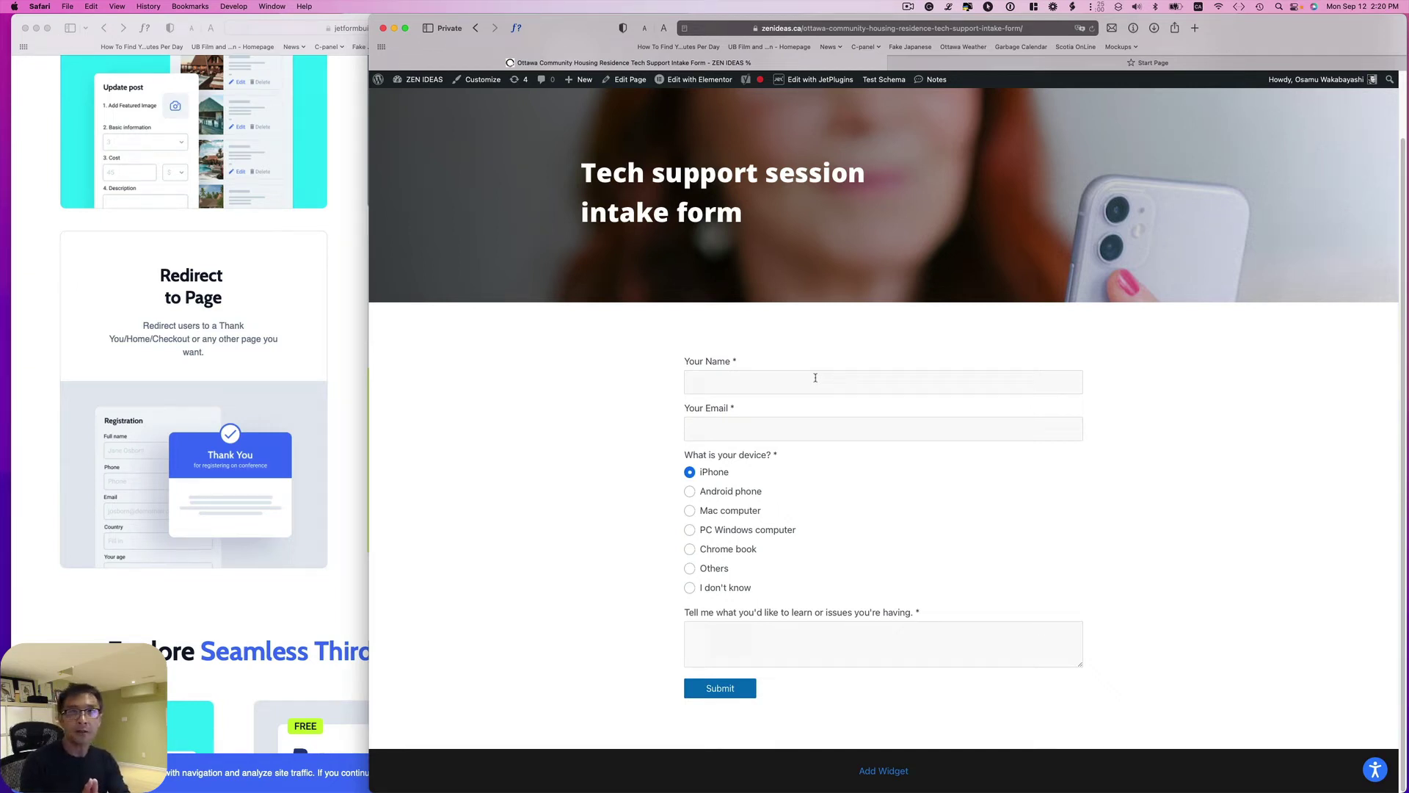
# Step: Fill in Your Name, autofill a saved email address, and choose Mac computer as the device
pyautogui.click(290, 269)
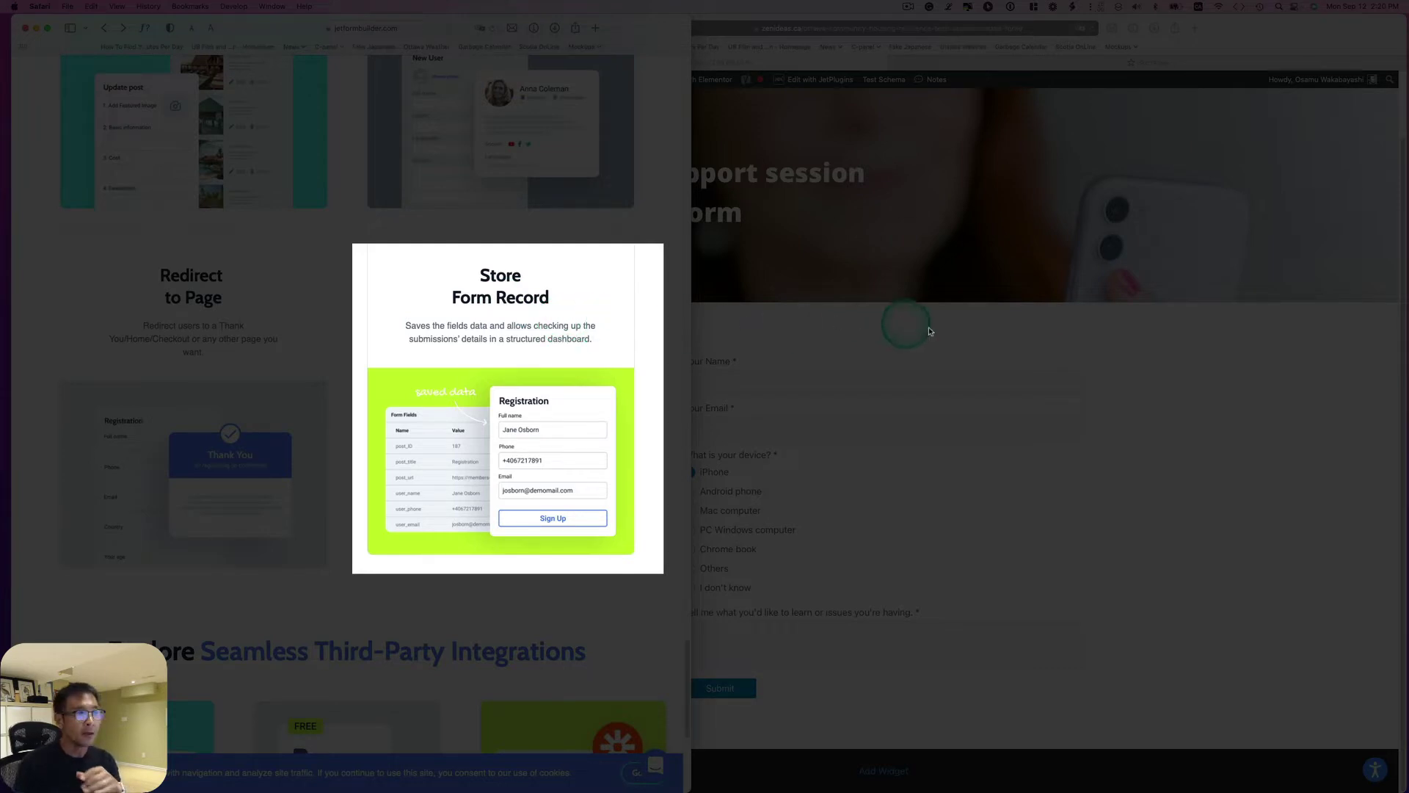
pyautogui.click(1012, 360)
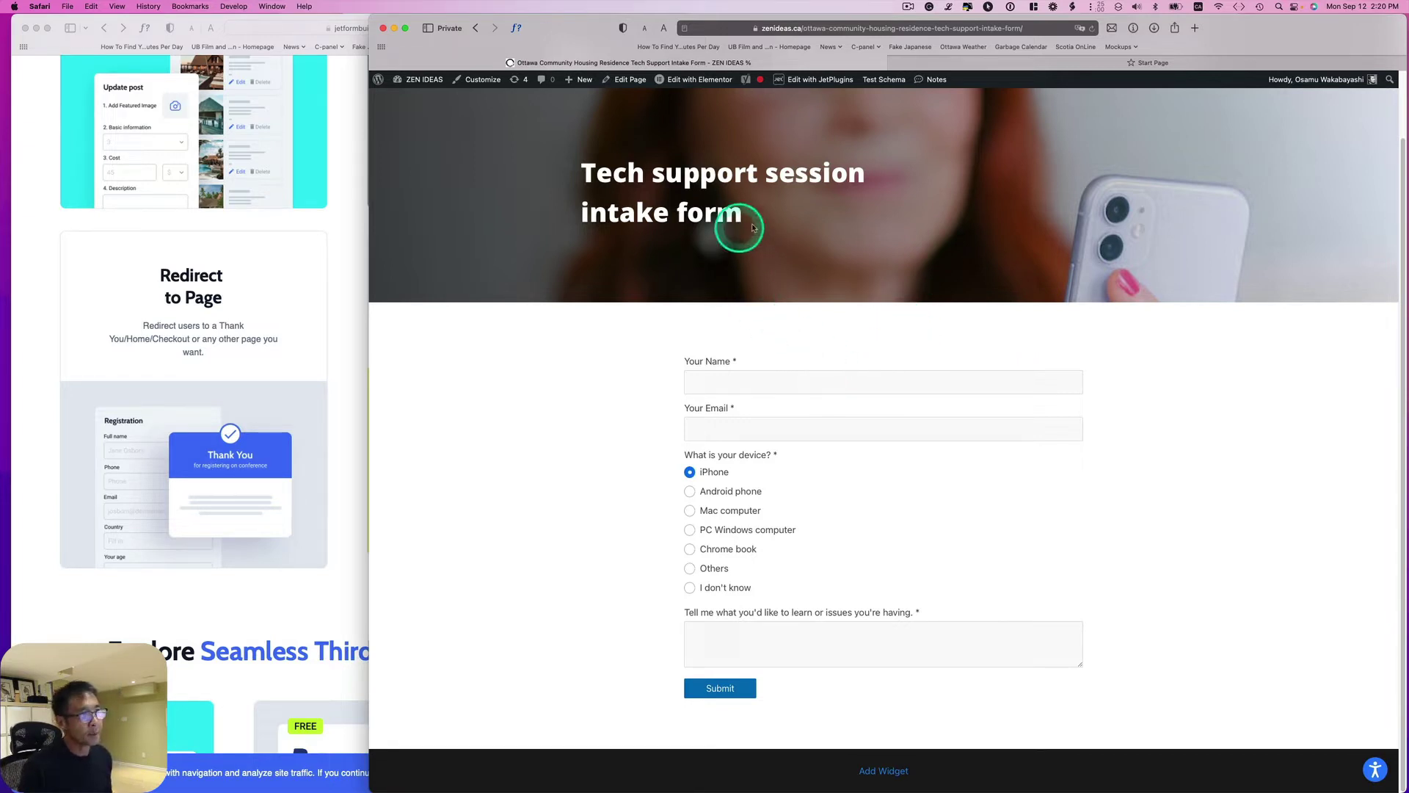
pyautogui.click(798, 377)
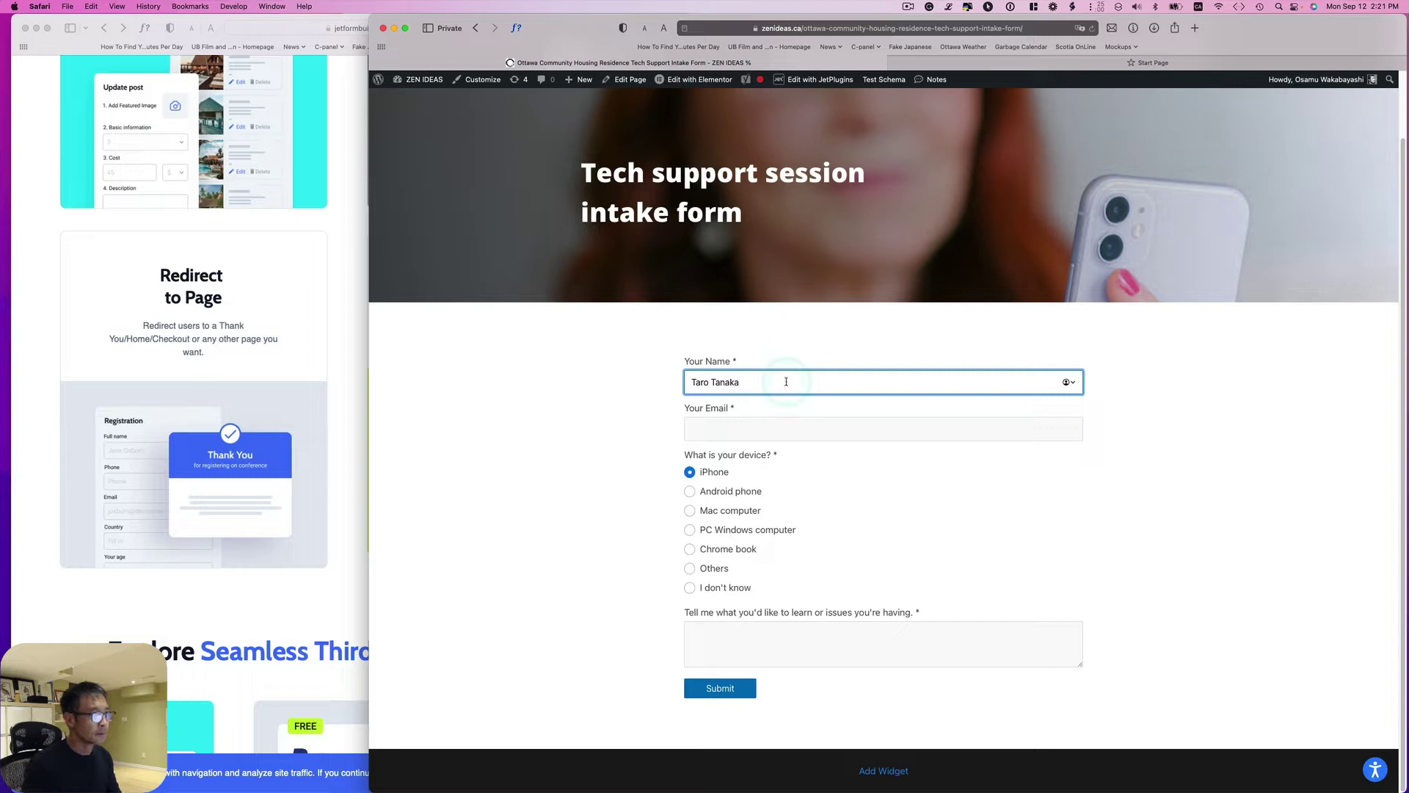
pyautogui.click(777, 424)
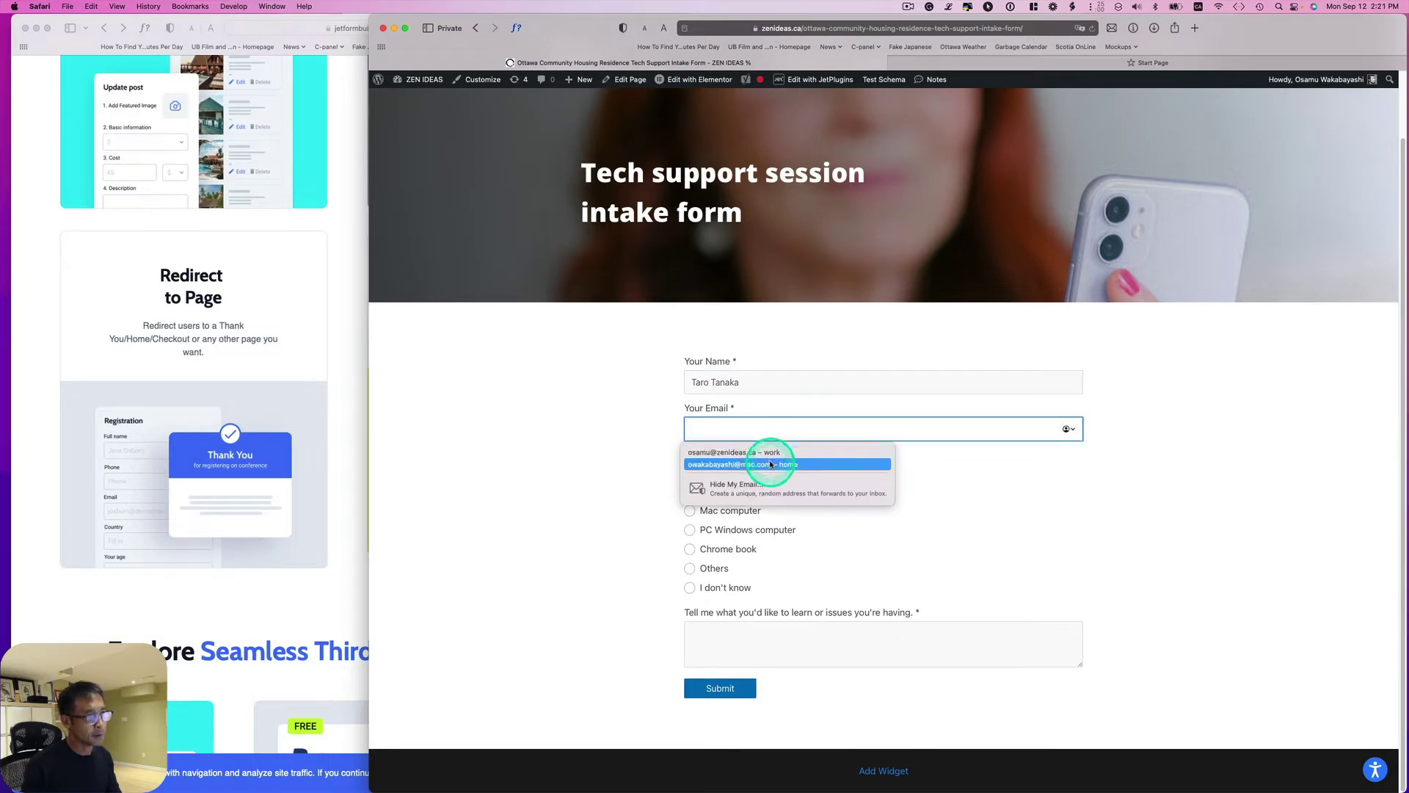
pyautogui.click(770, 464)
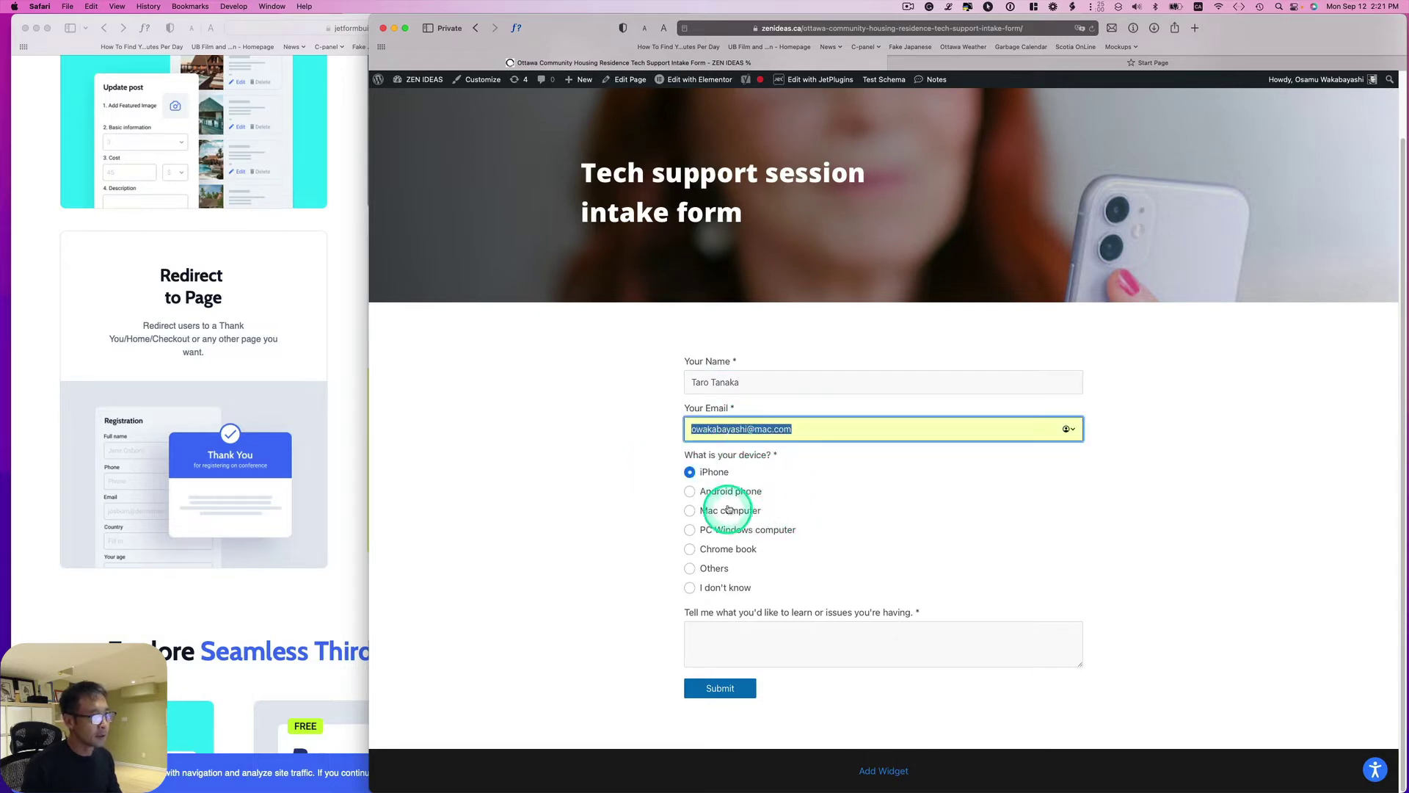
pyautogui.click(694, 511)
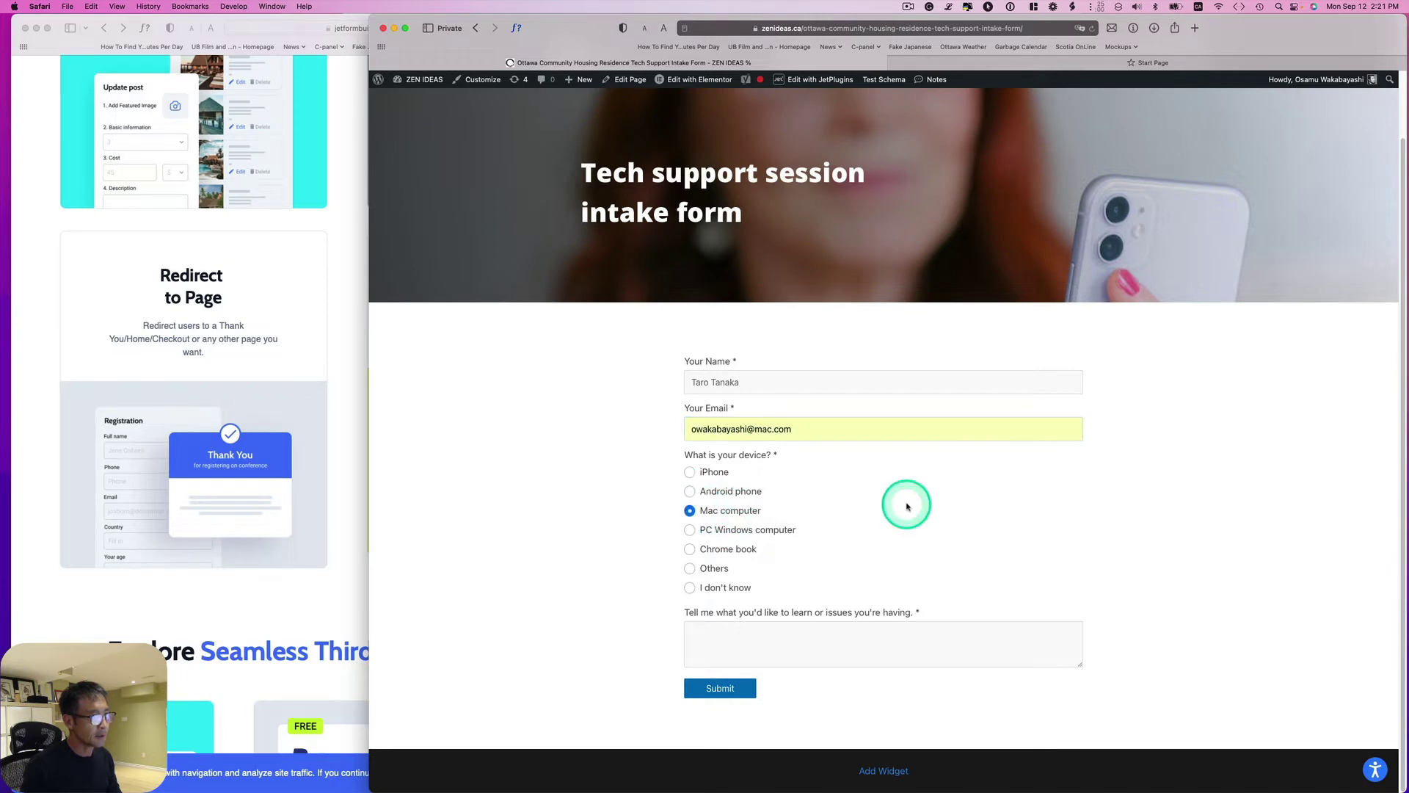
# Step: Paste a sample issue description into the issues box and submit the intake form
pyautogui.click(954, 6)
pyautogui.click(969, 125)
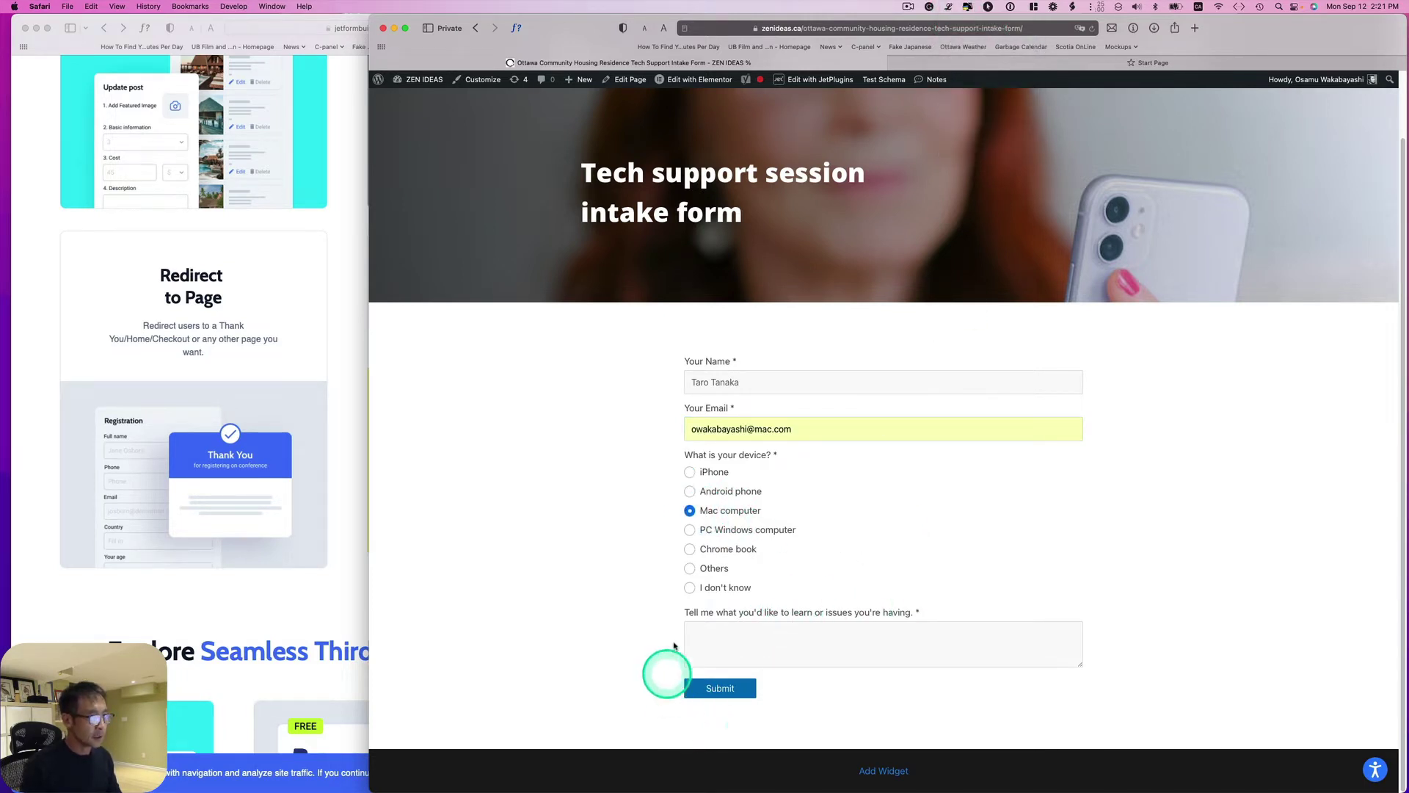
pyautogui.click(707, 629)
pyautogui.press('super+v')
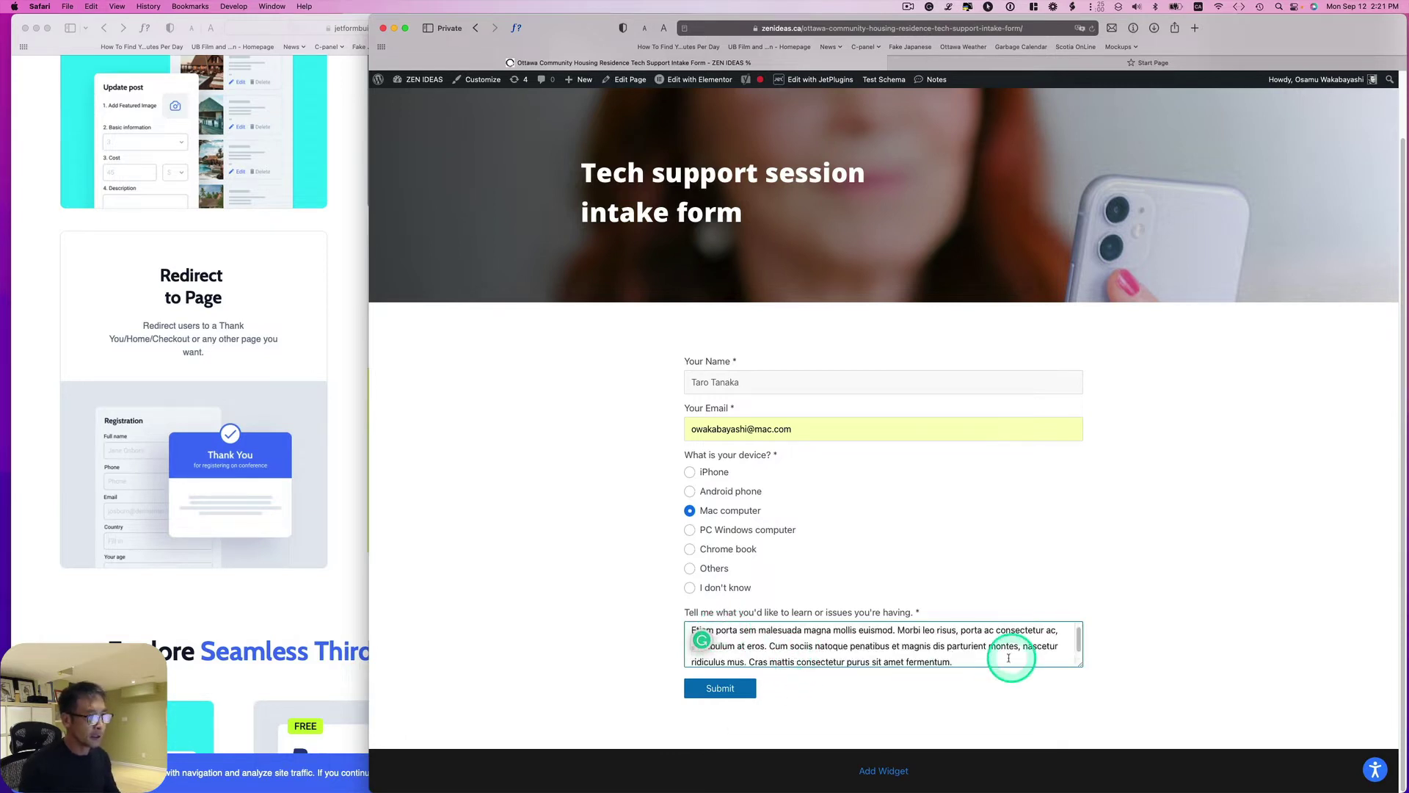
pyautogui.scroll(-1, 1005, 645)
pyautogui.scroll(2, 983, 631)
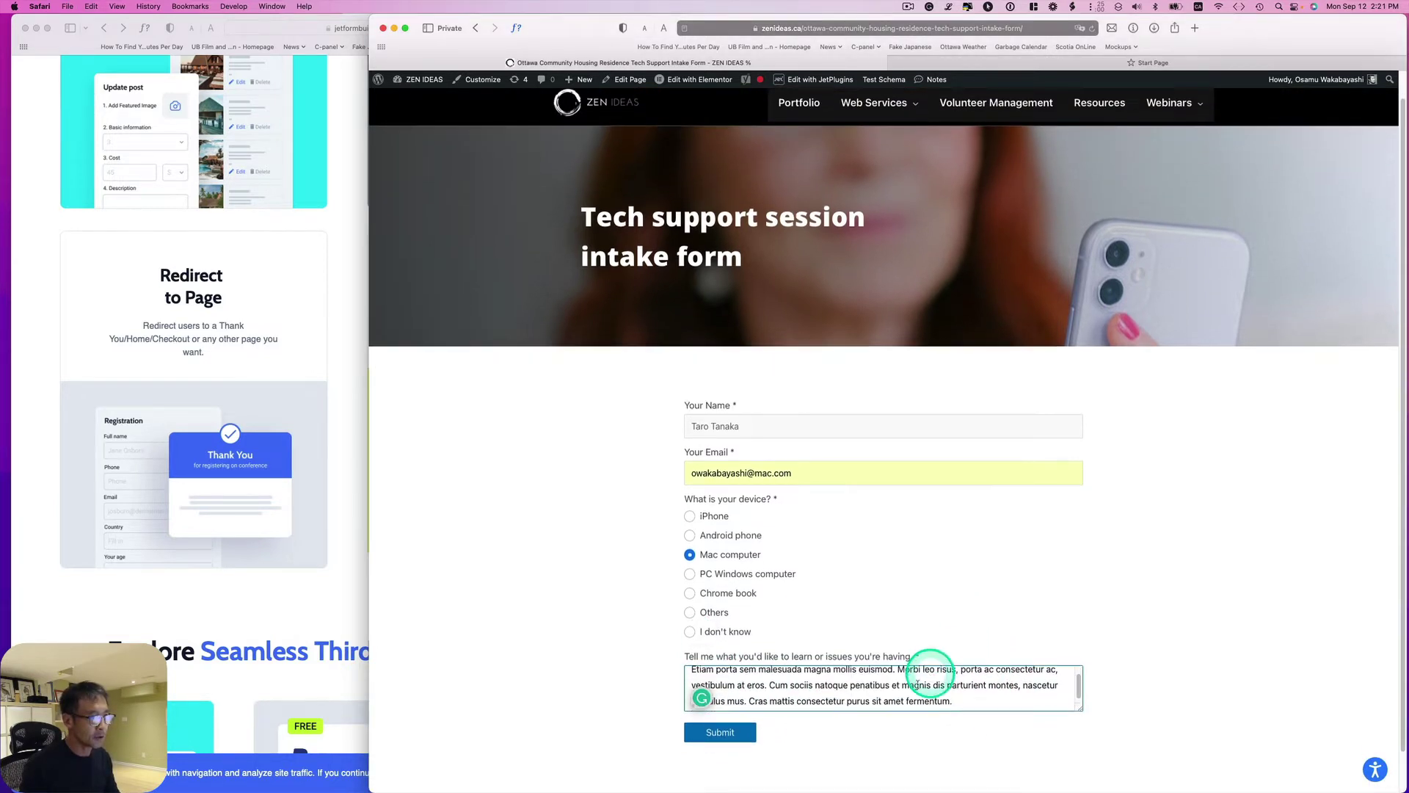
pyautogui.click(735, 732)
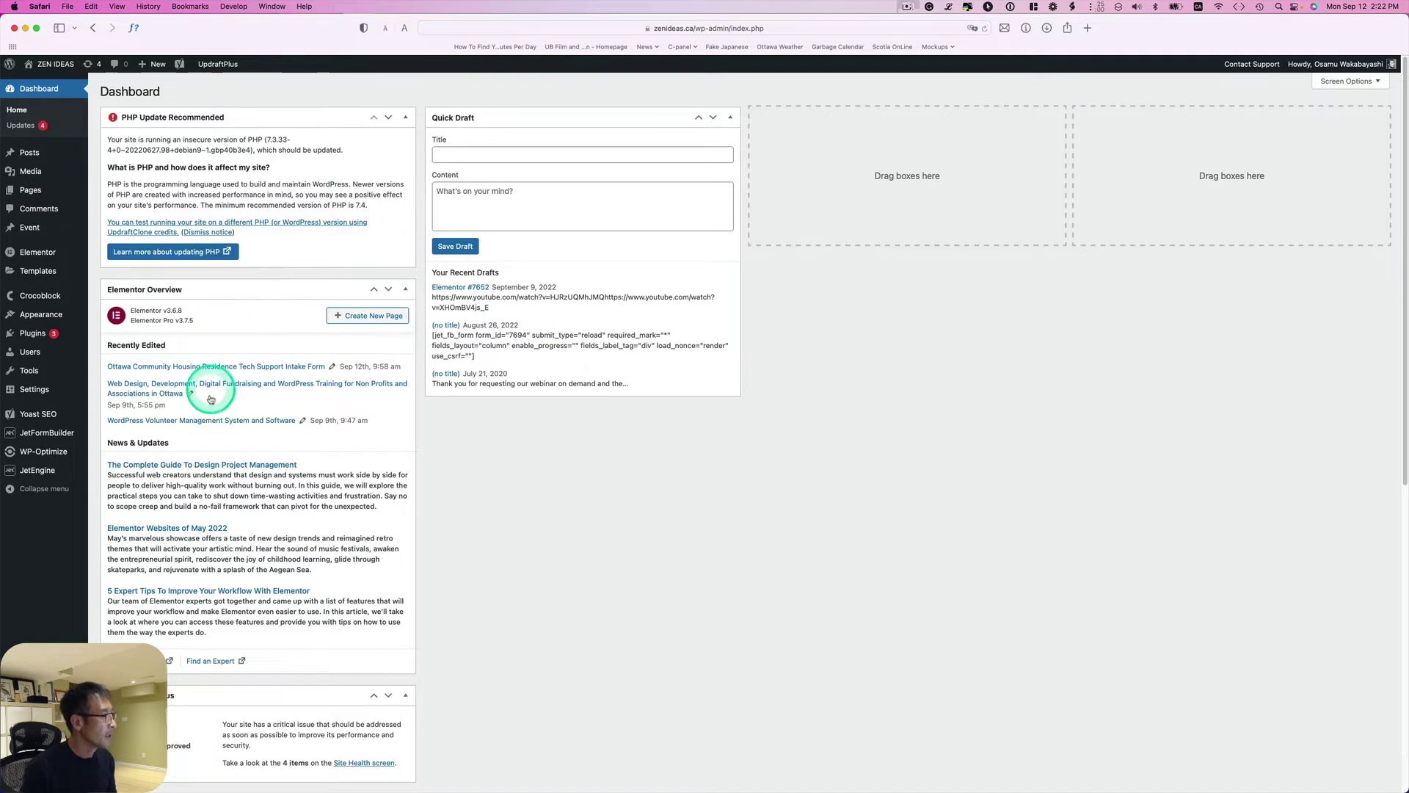
# Step: Open JetFormBuilder's Form Records list from the admin sidebar flyout
pyautogui.moveTo(31, 436)
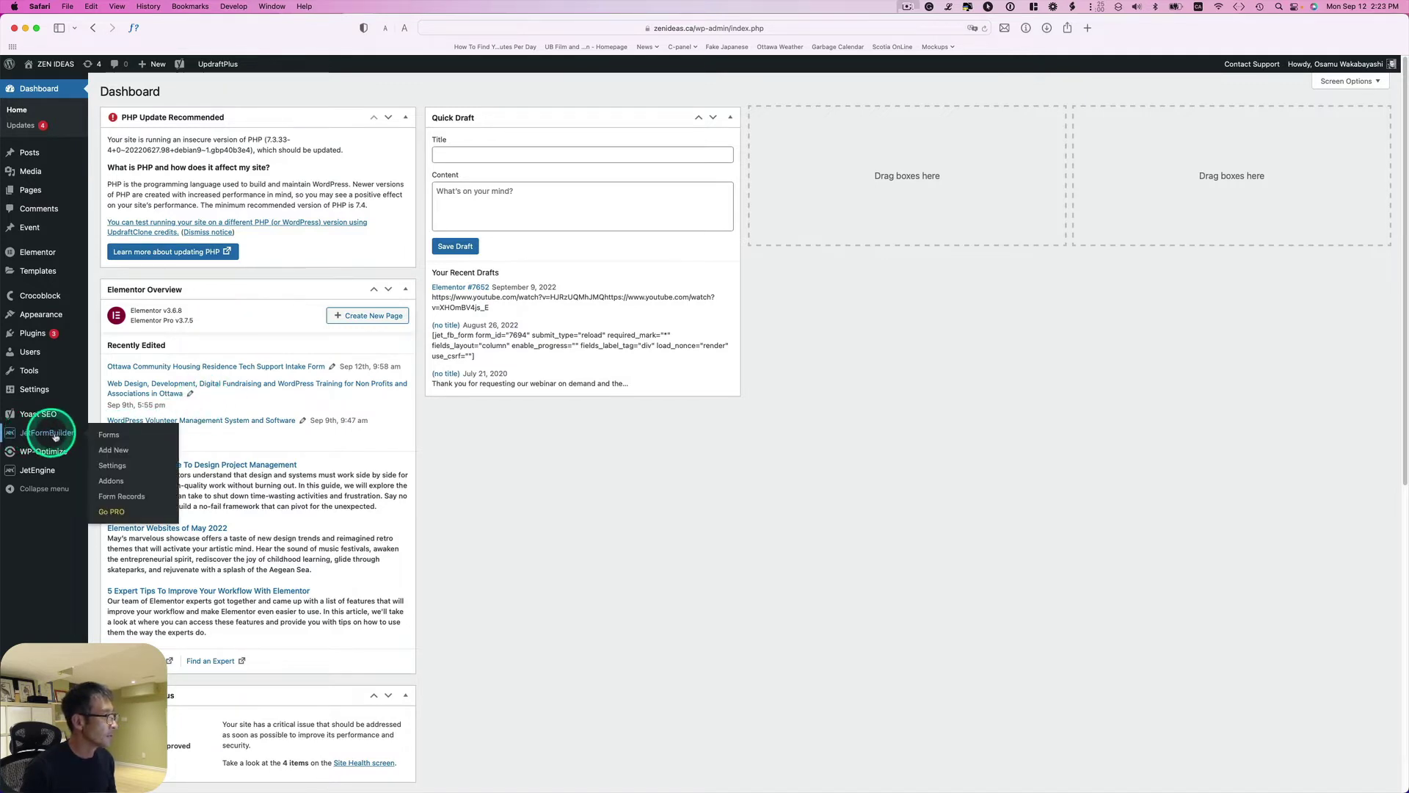
pyautogui.click(112, 497)
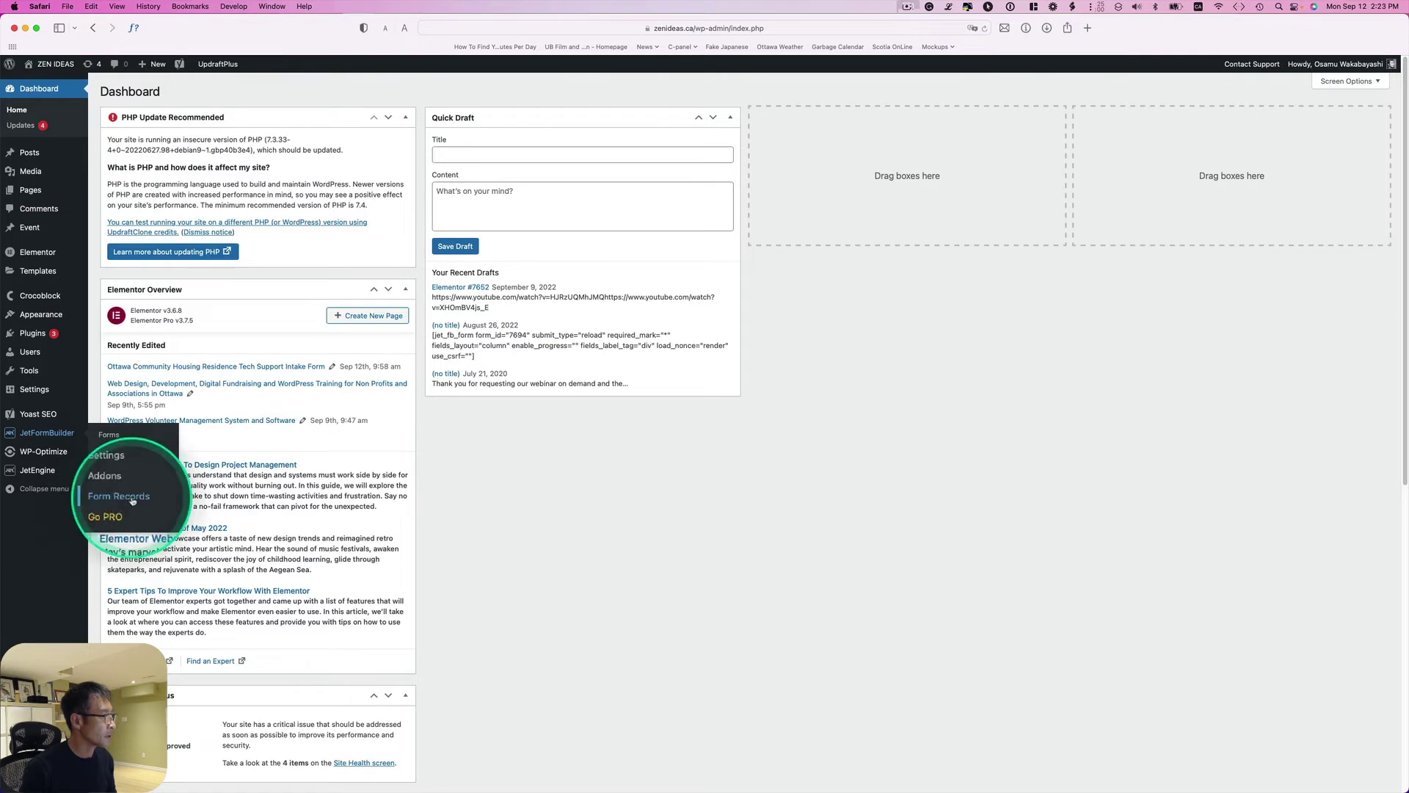
pyautogui.click(132, 501)
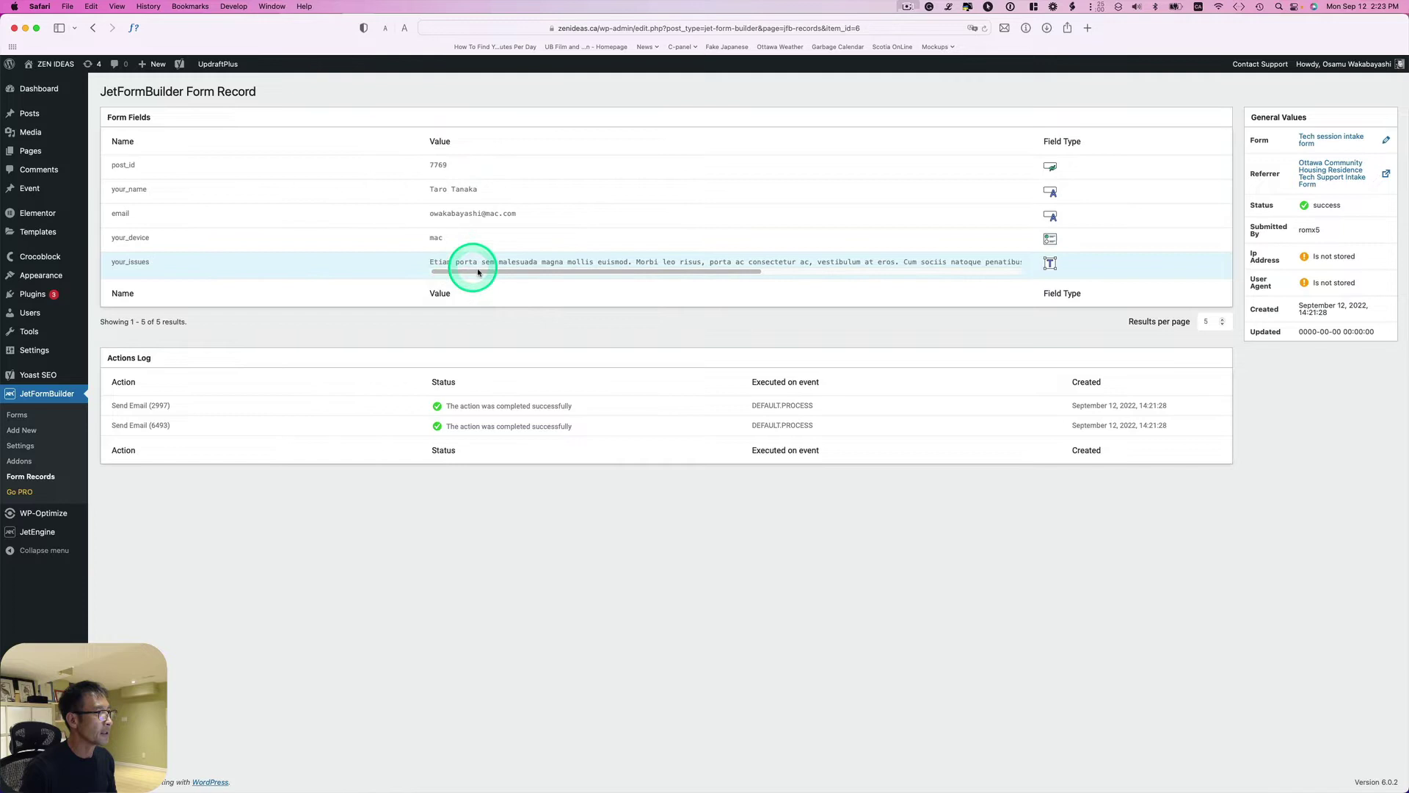
# Step: Scroll the your_issues value sideways to read the full description, then check the Actions Log
pyautogui.moveTo(477, 271); pyautogui.dragTo(639, 270)
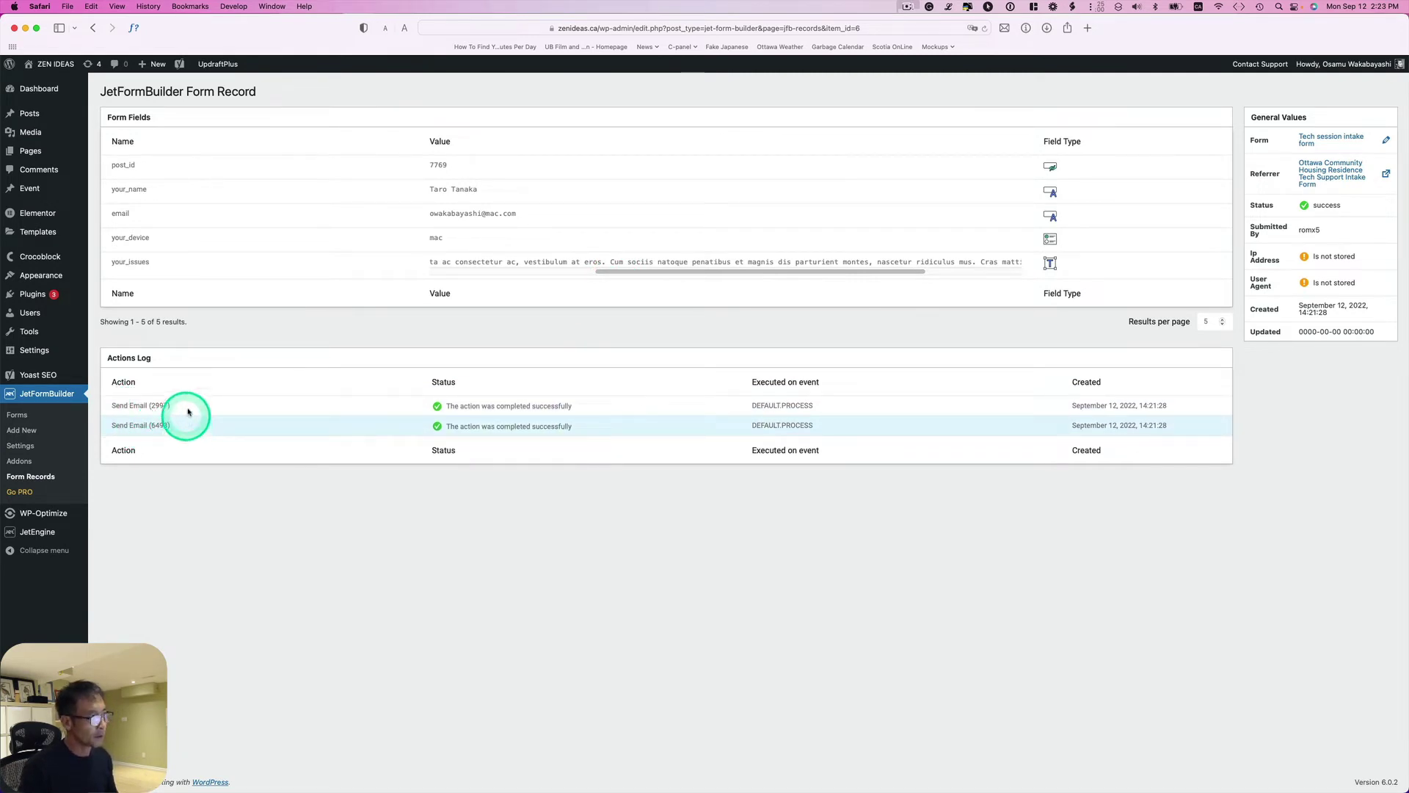
pyautogui.moveTo(275, 784)
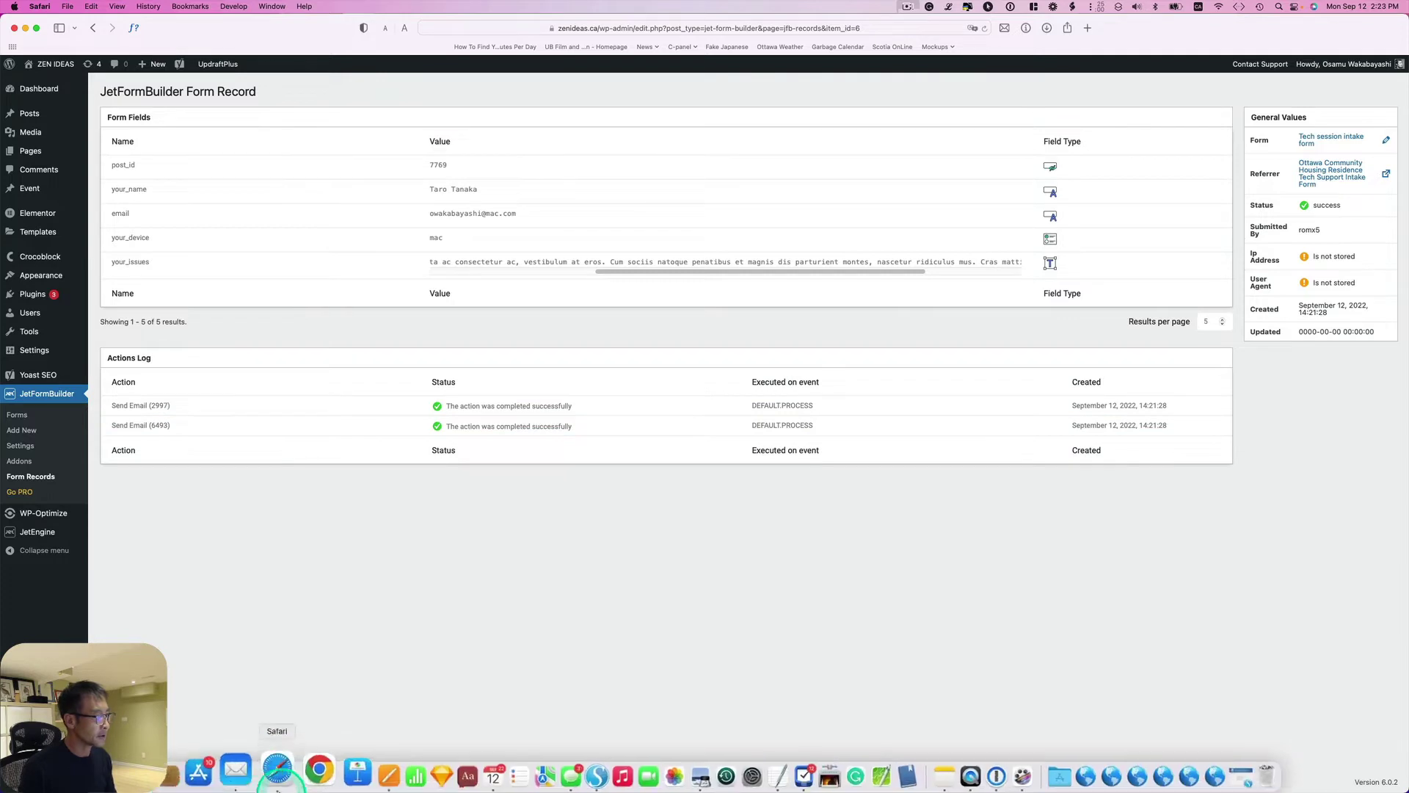
pyautogui.click(239, 769)
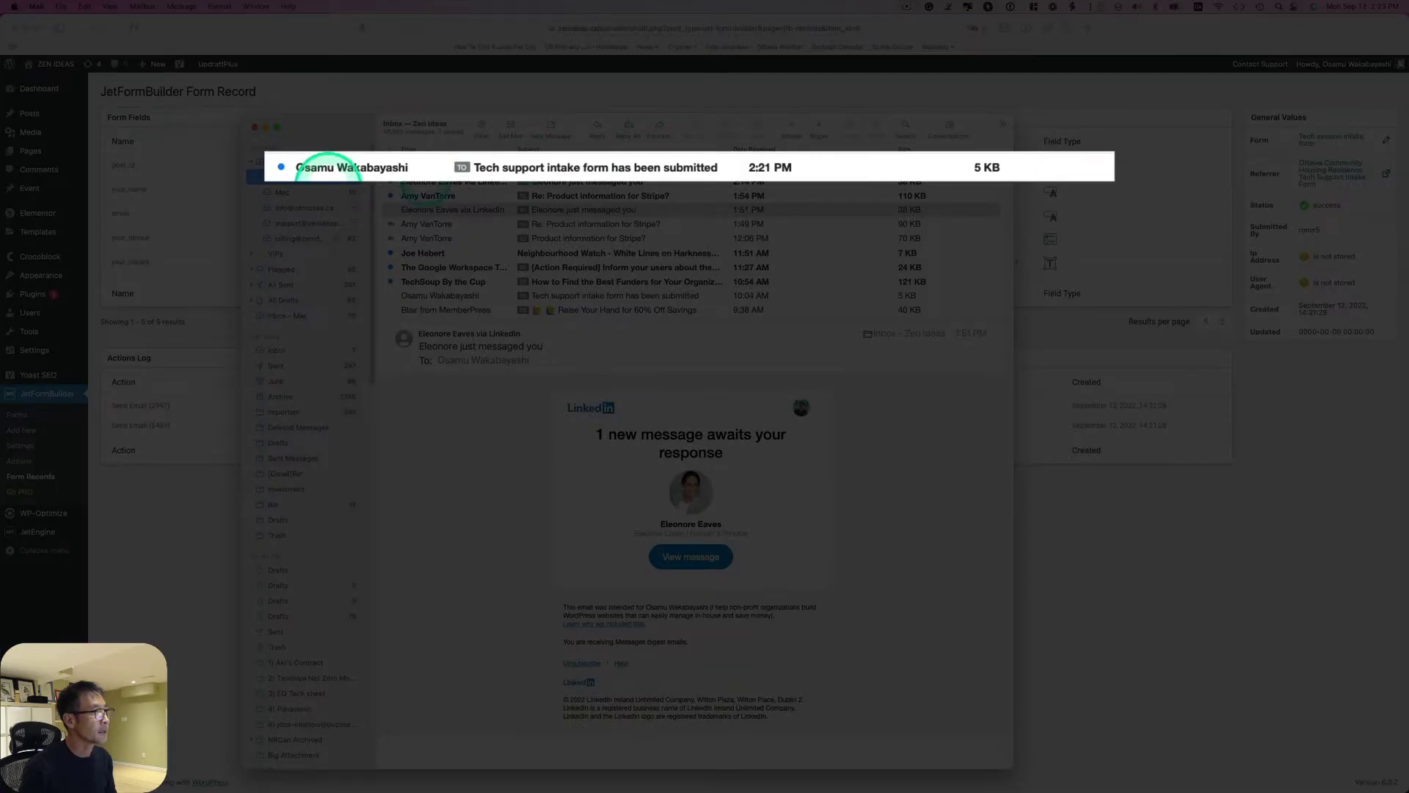
pyautogui.click(469, 168)
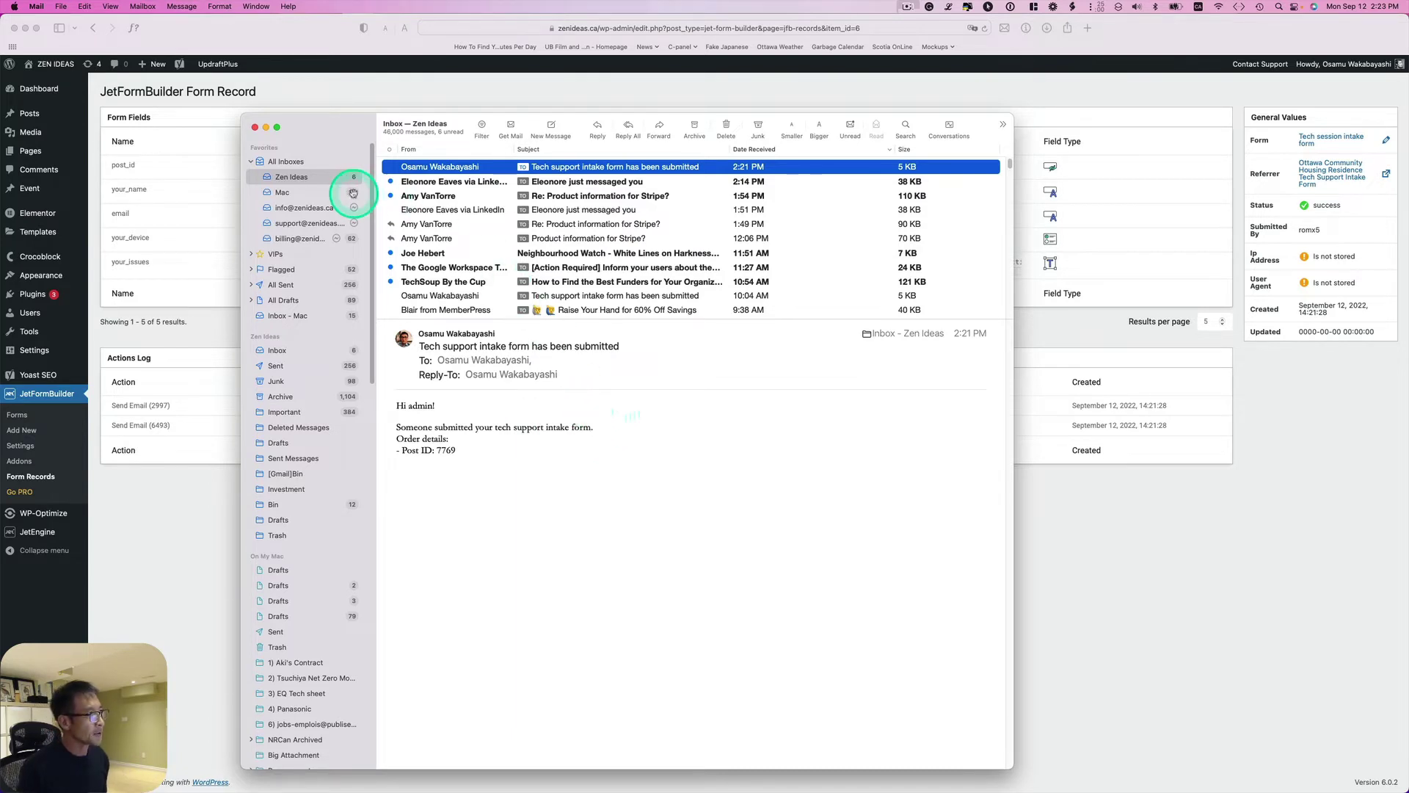
pyautogui.click(345, 192)
pyautogui.click(400, 167)
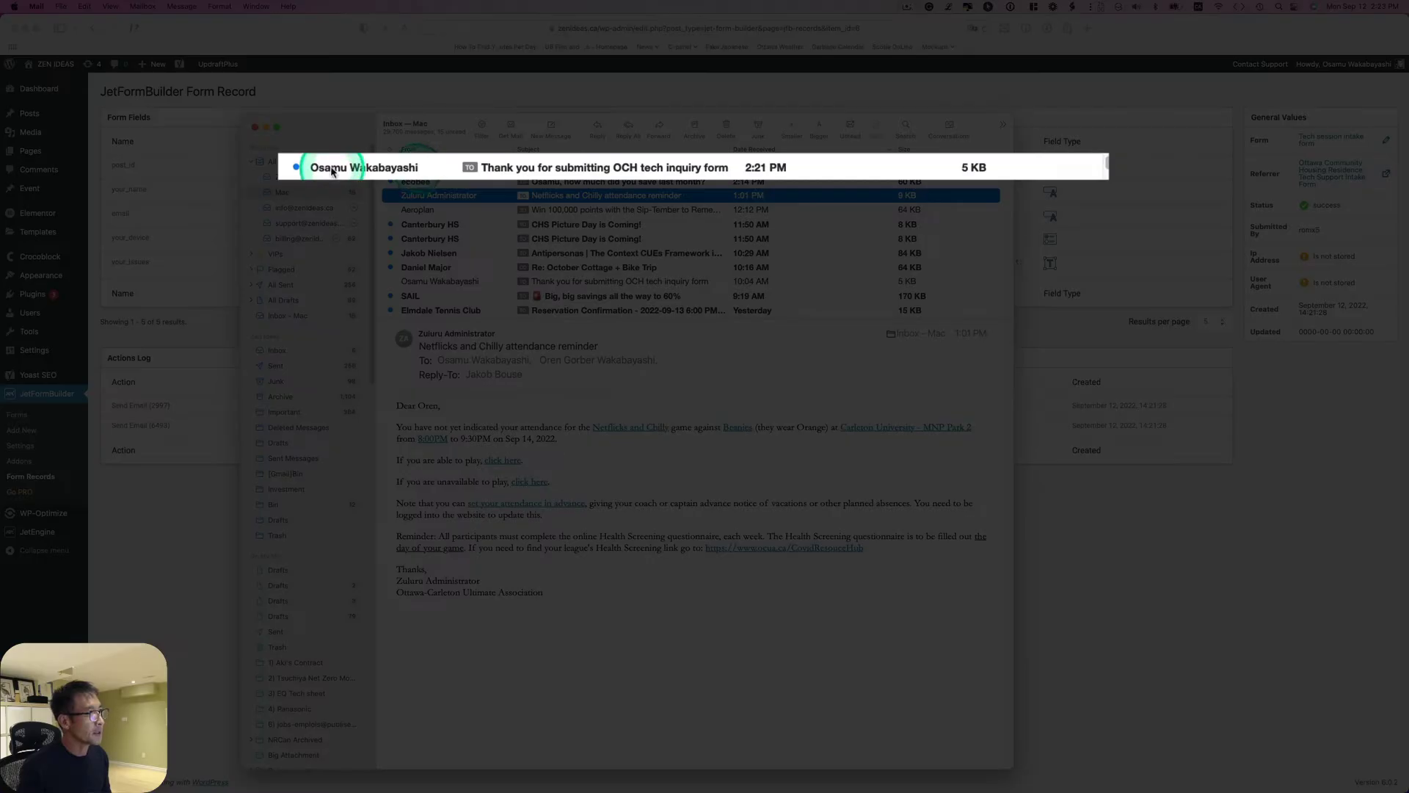
pyautogui.moveTo(406, 408); pyautogui.dragTo(451, 408)
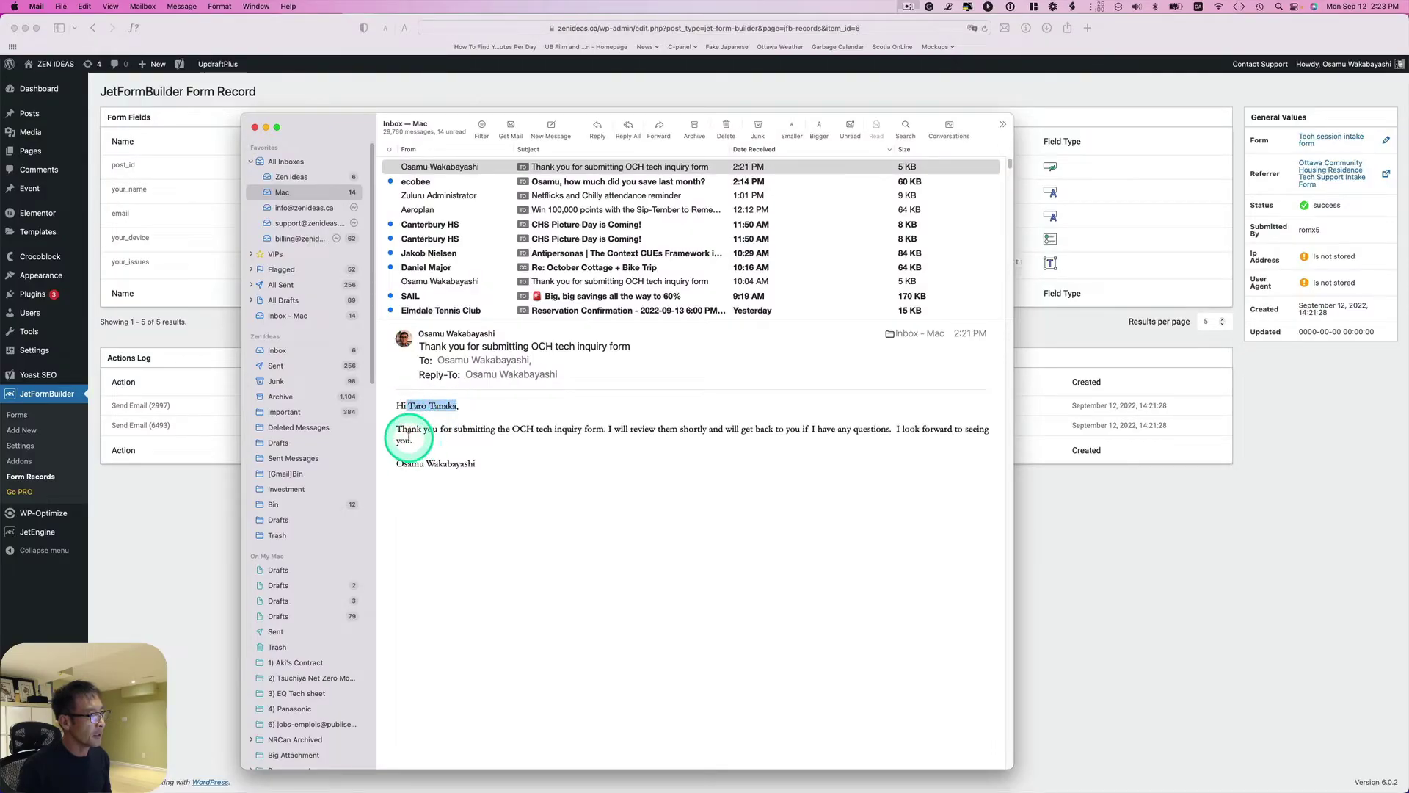
pyautogui.click(409, 460)
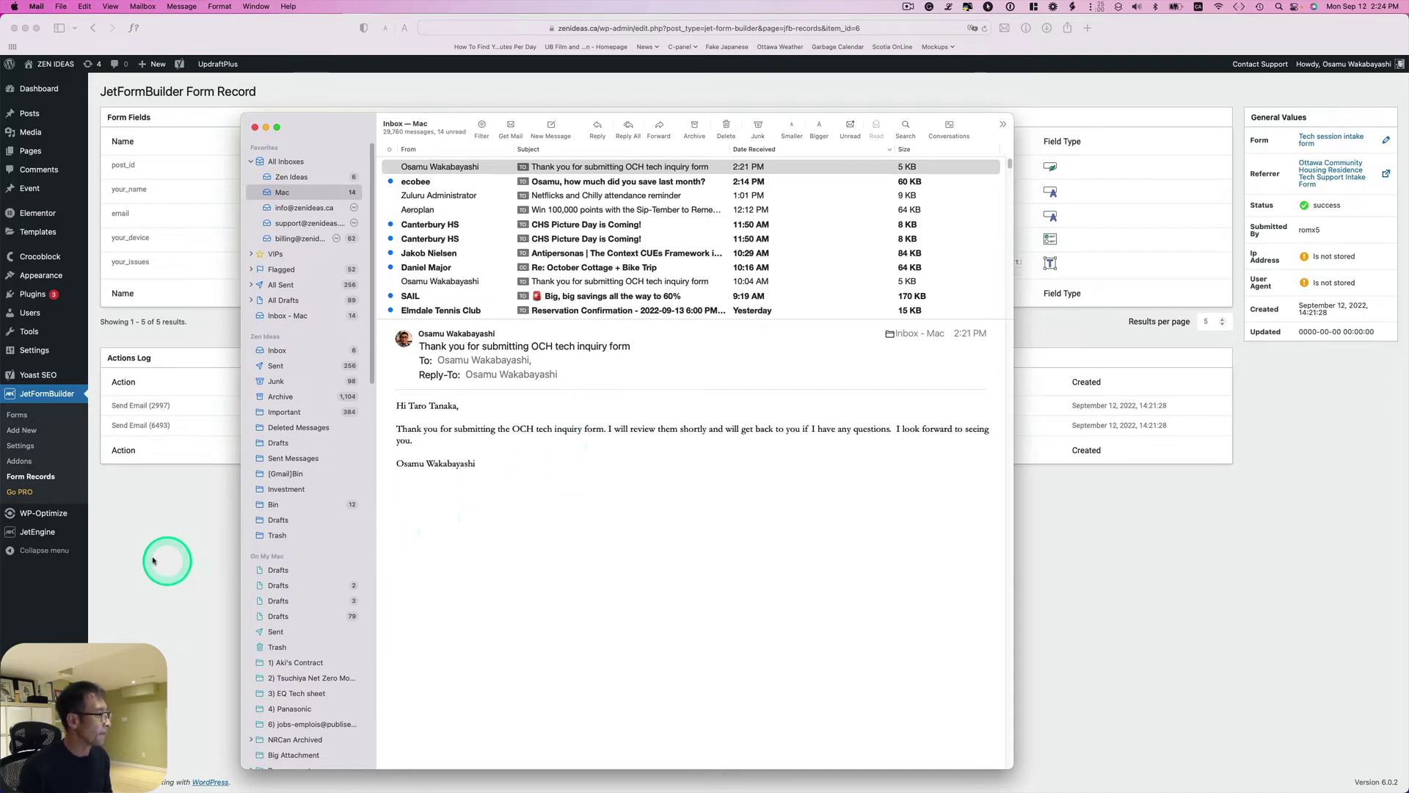
pyautogui.click(47, 431)
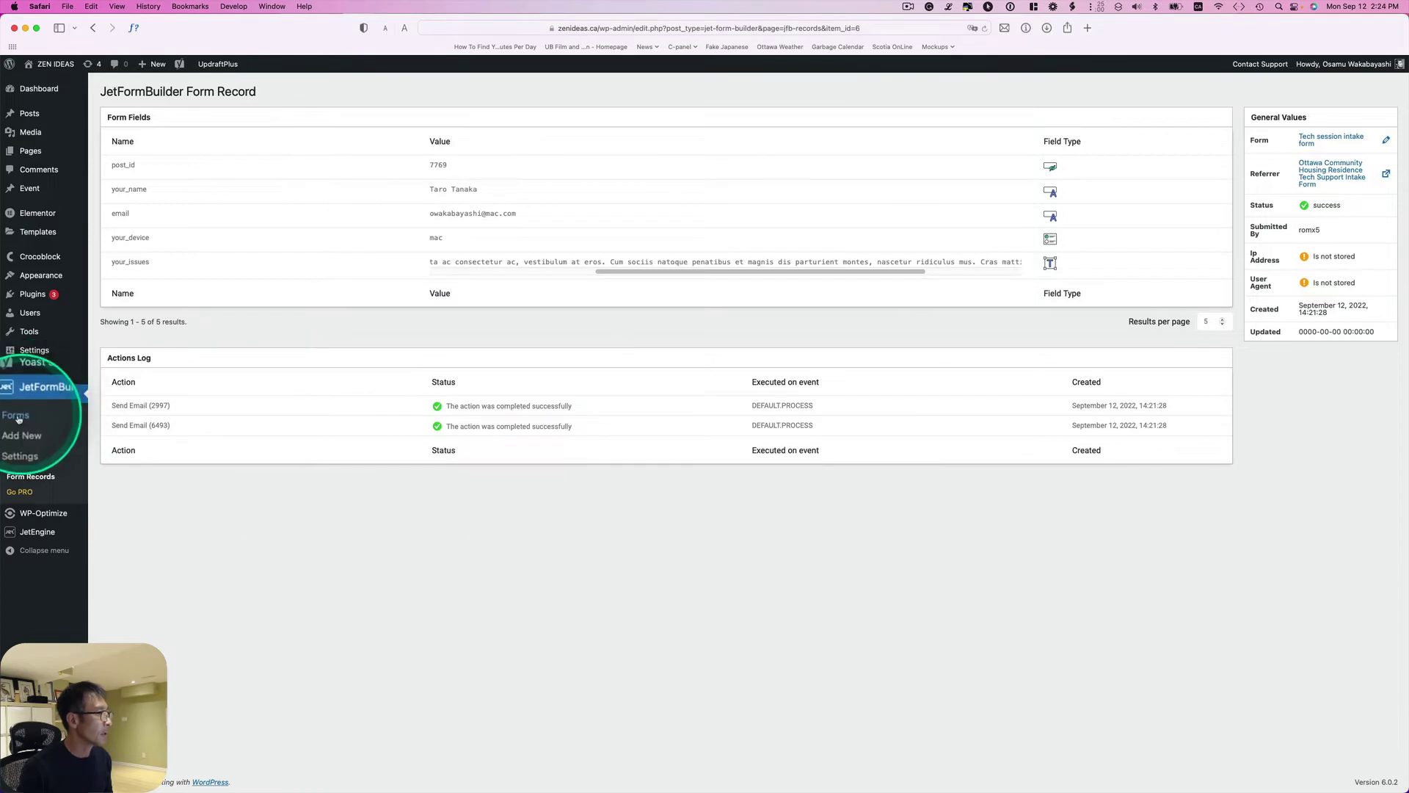
# Step: Go to JetFormBuilder Forms and edit the Tech session intake form
pyautogui.click(21, 418)
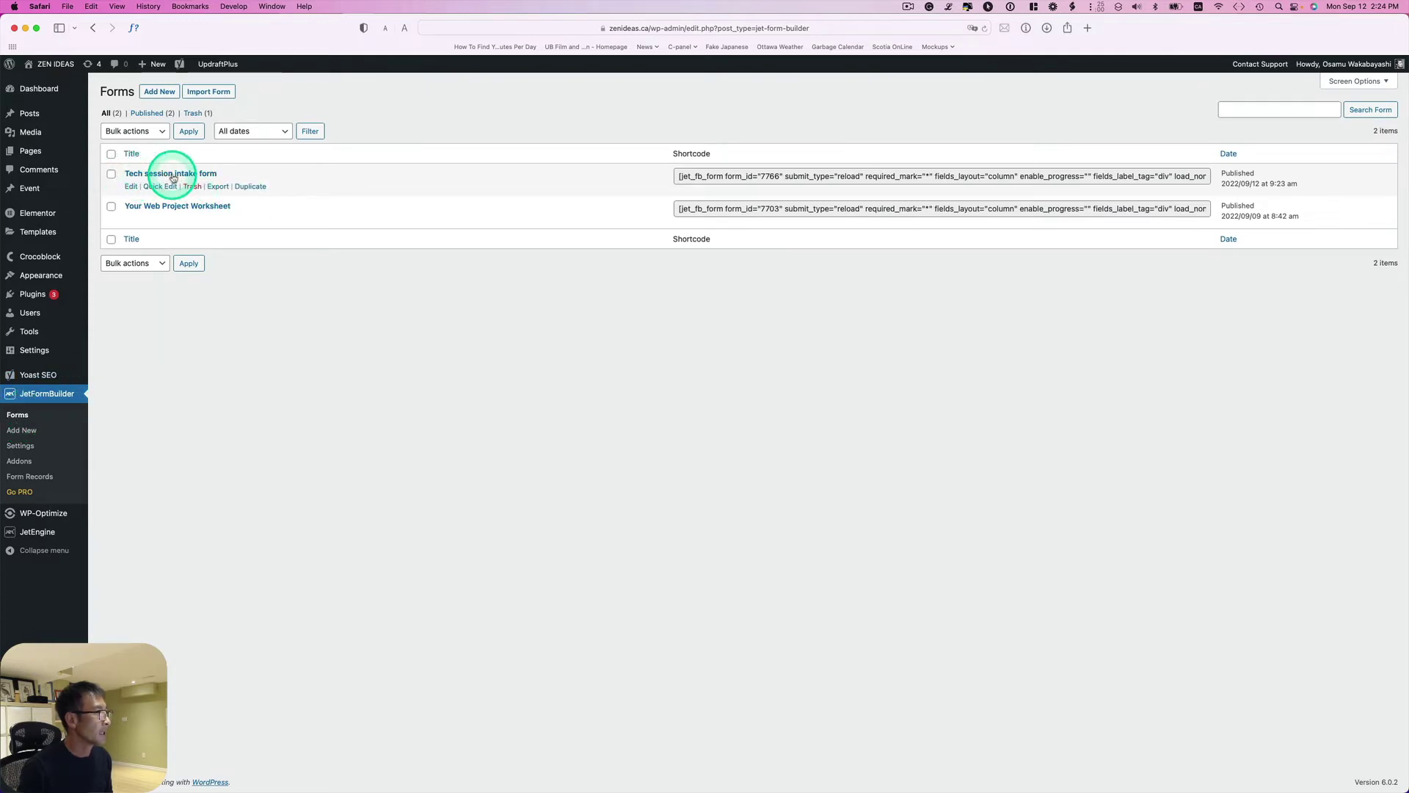
pyautogui.click(131, 187)
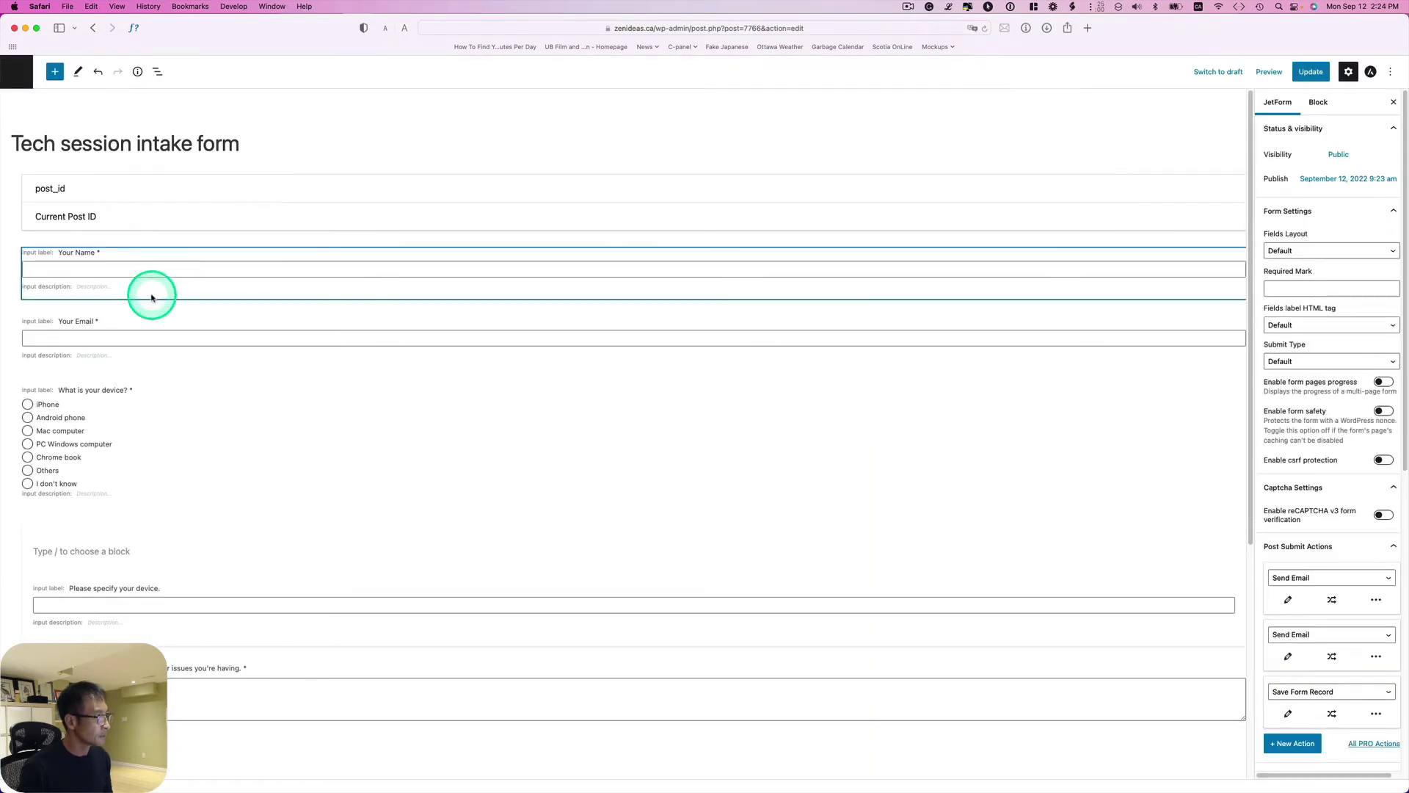
# Step: Inspect the Your Name, Your Email and What is your device? field blocks
pyautogui.click(87, 260)
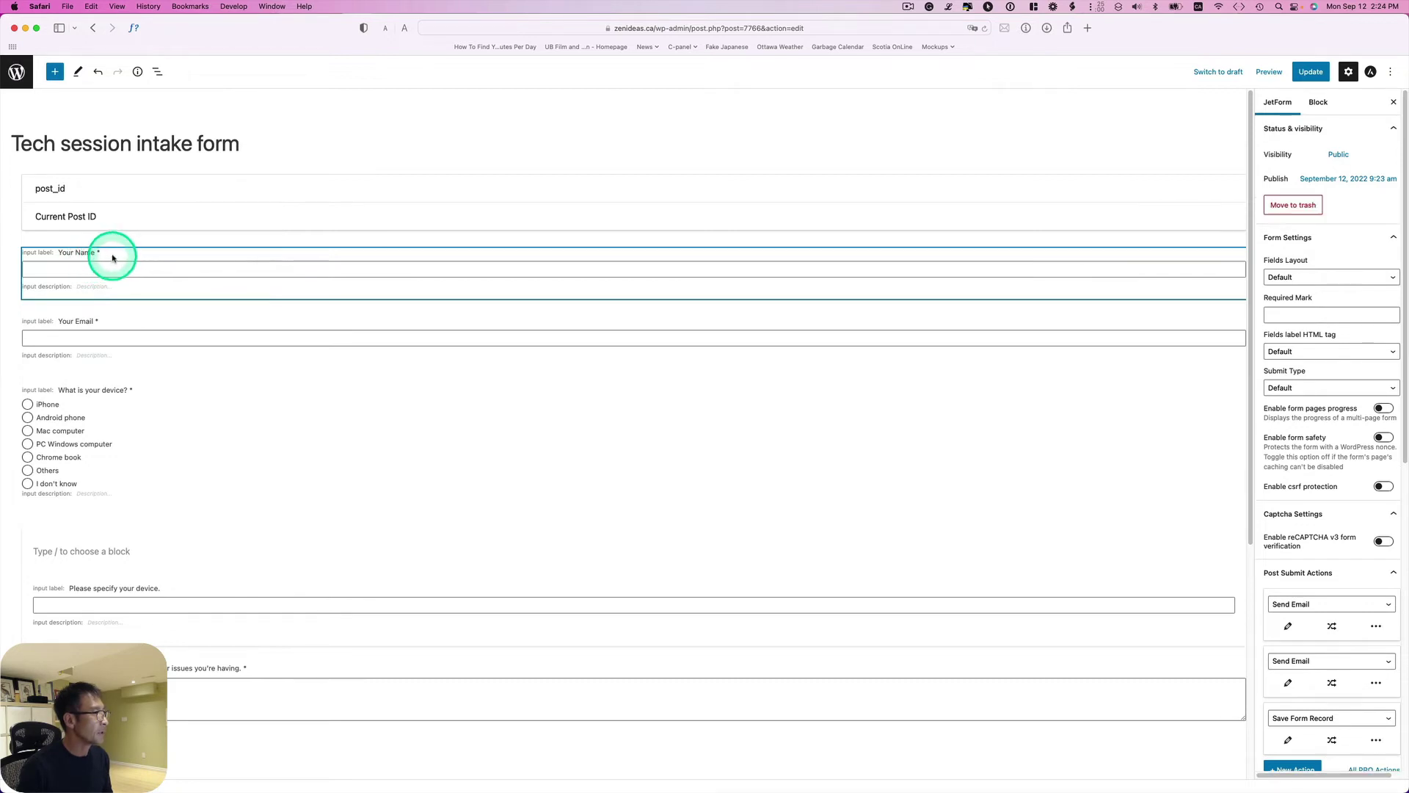
pyautogui.click(88, 320)
pyautogui.click(154, 418)
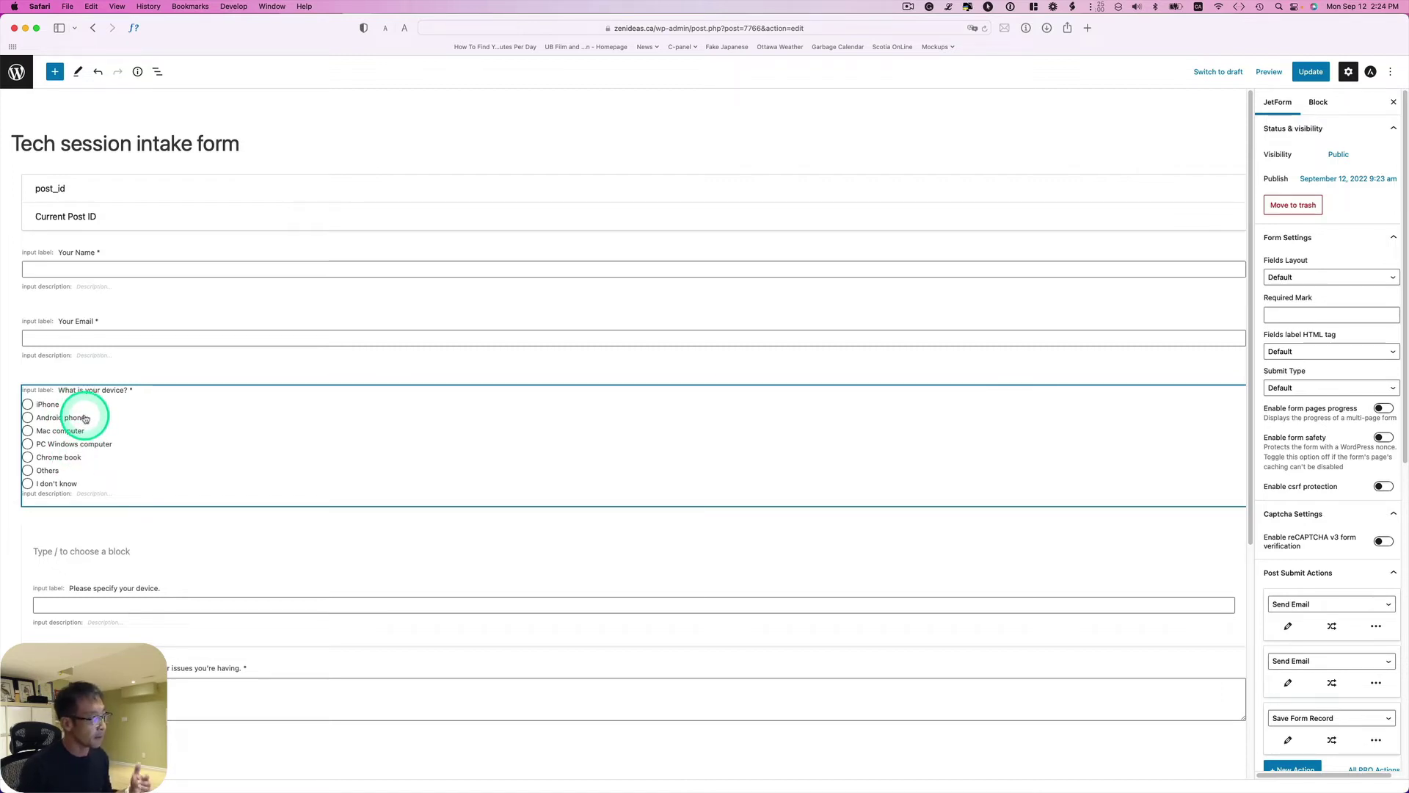
pyautogui.scroll(-1, 135, 510)
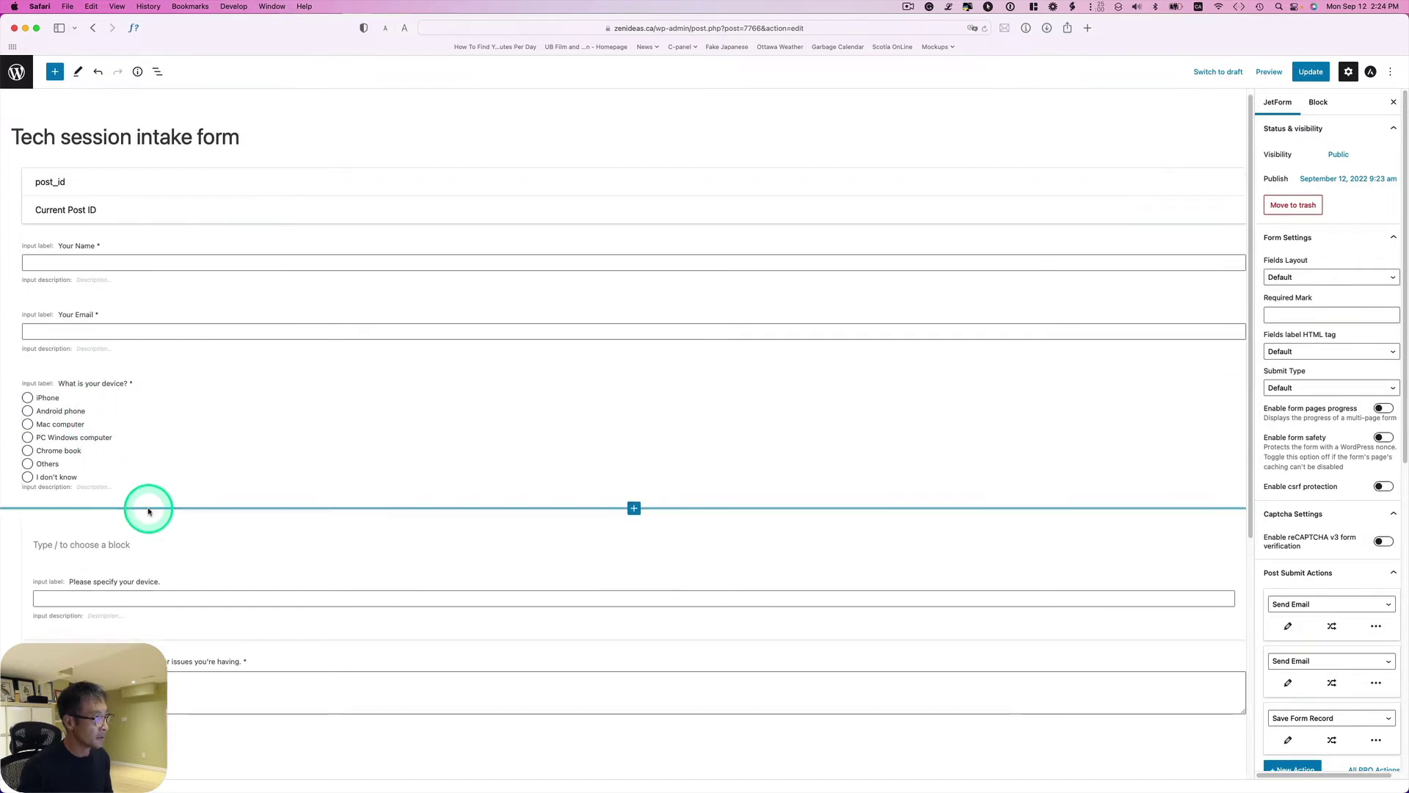
# Step: Select the 'Please specify your device.' text field and its wrapping conditional block
pyautogui.click(160, 507)
pyautogui.scroll(-2, 162, 506)
pyautogui.click(166, 505)
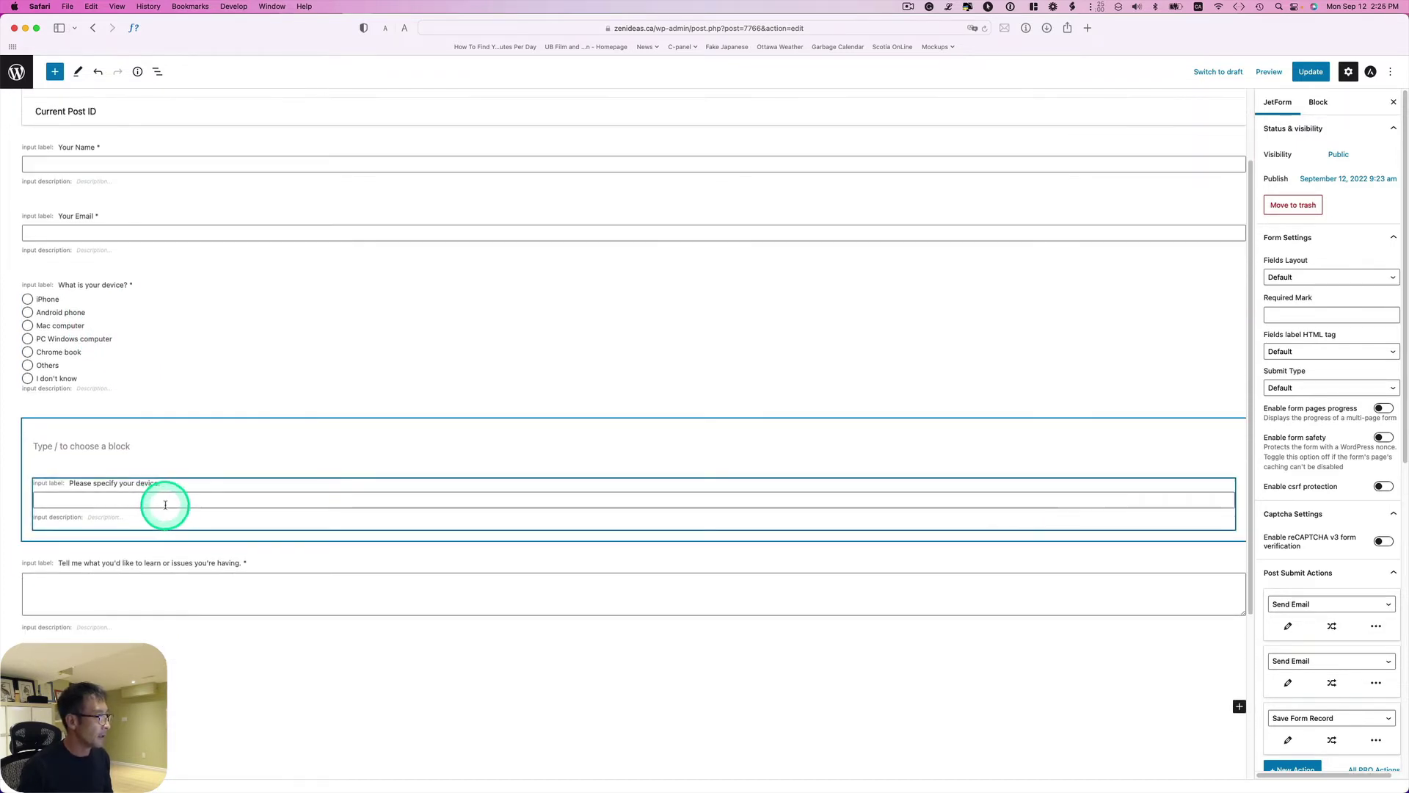
pyautogui.click(43, 349)
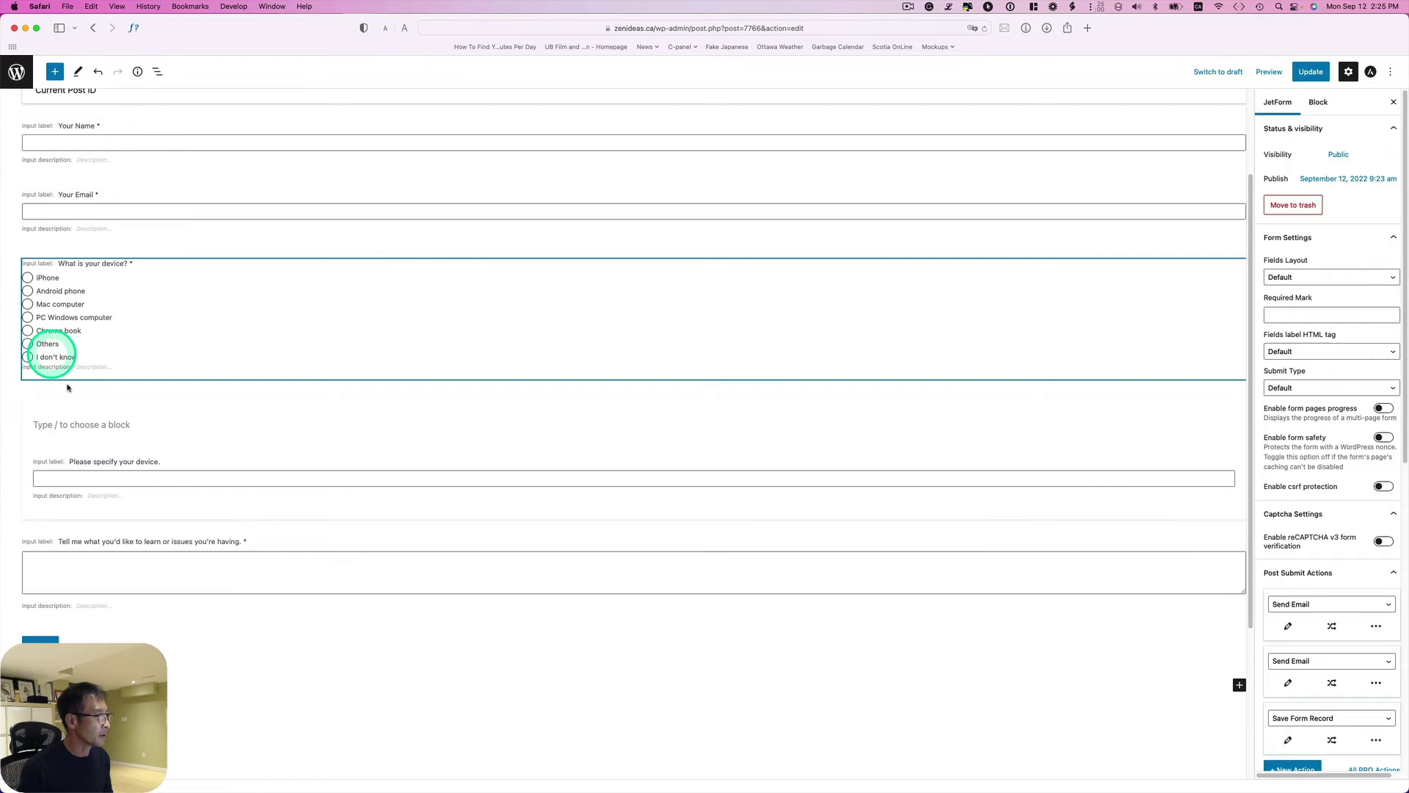
pyautogui.click(85, 459)
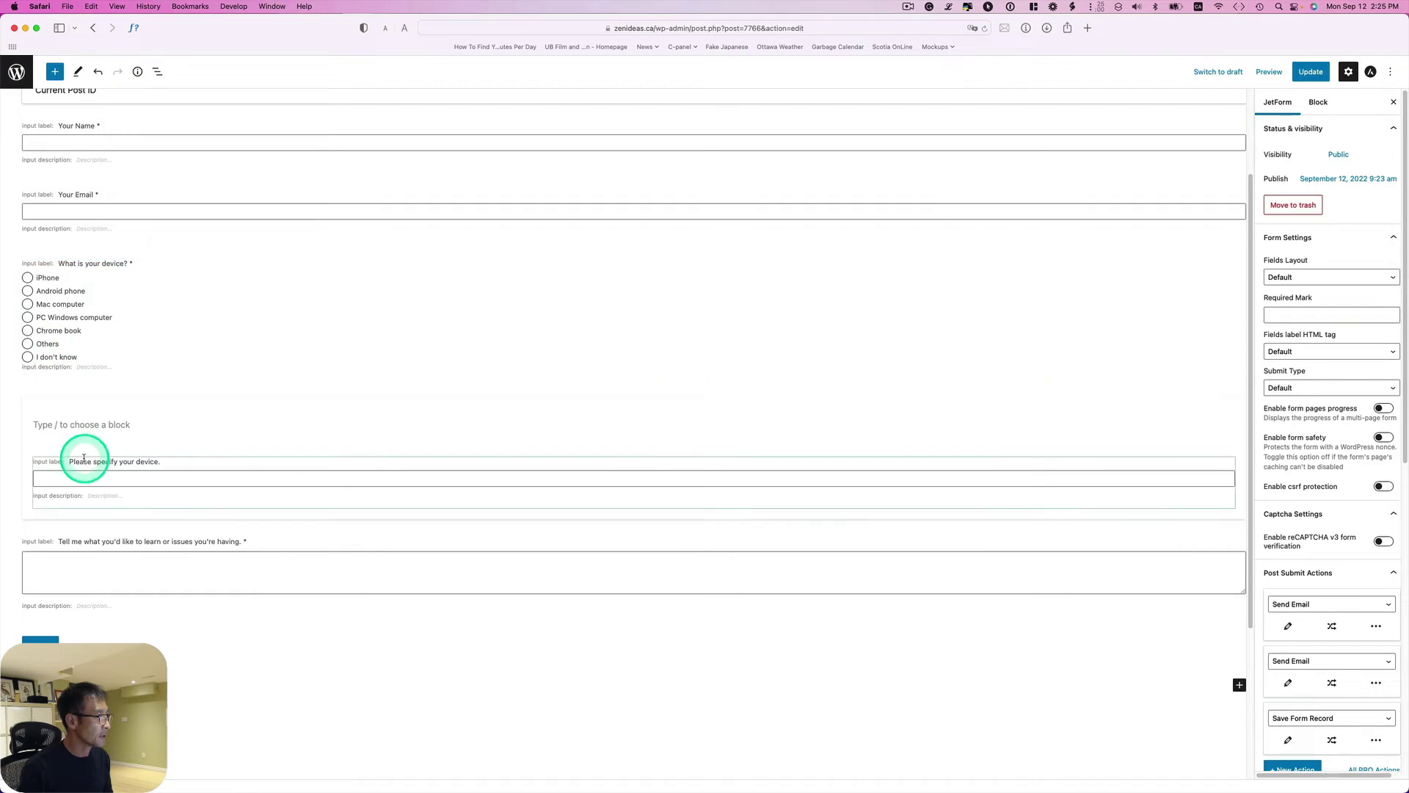
pyautogui.click(147, 461)
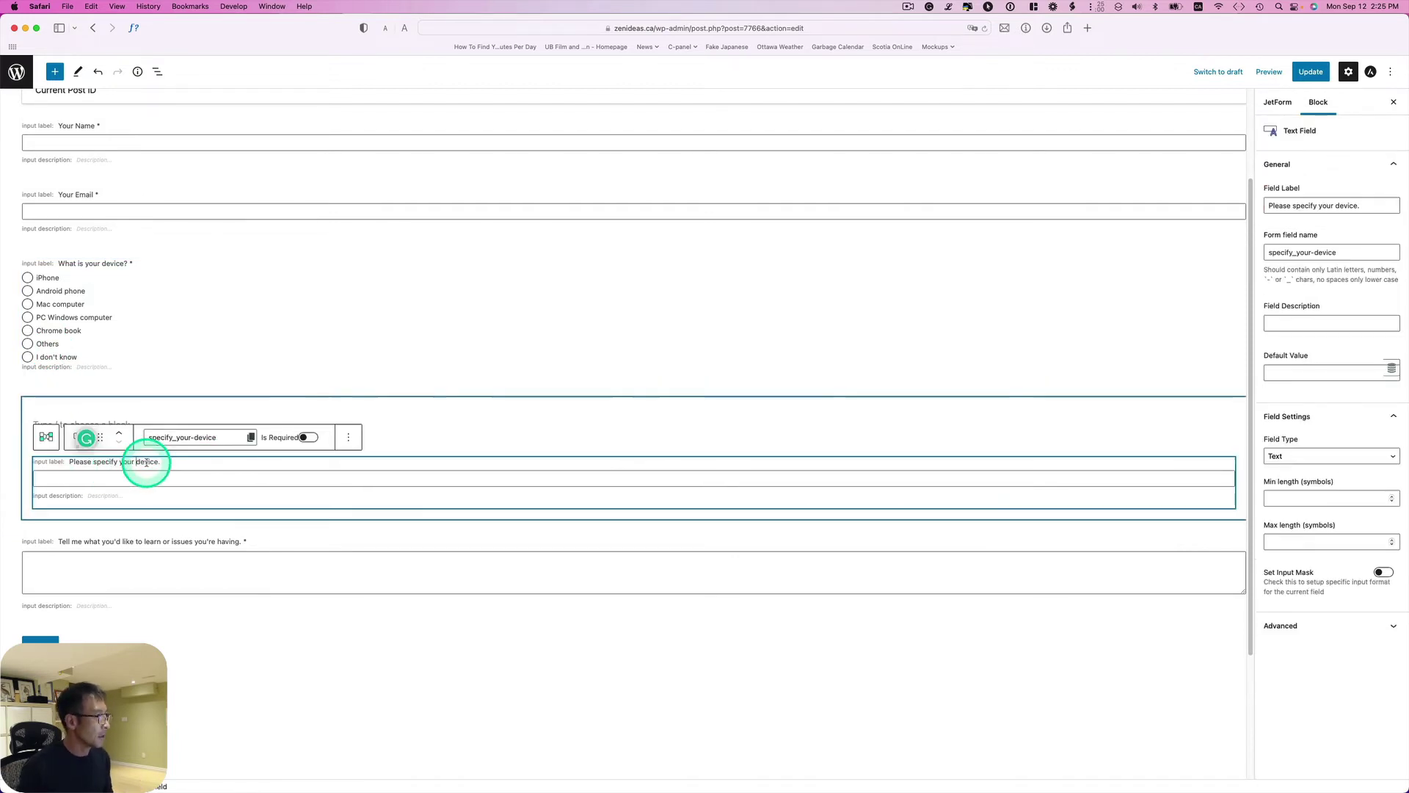
pyautogui.click(46, 437)
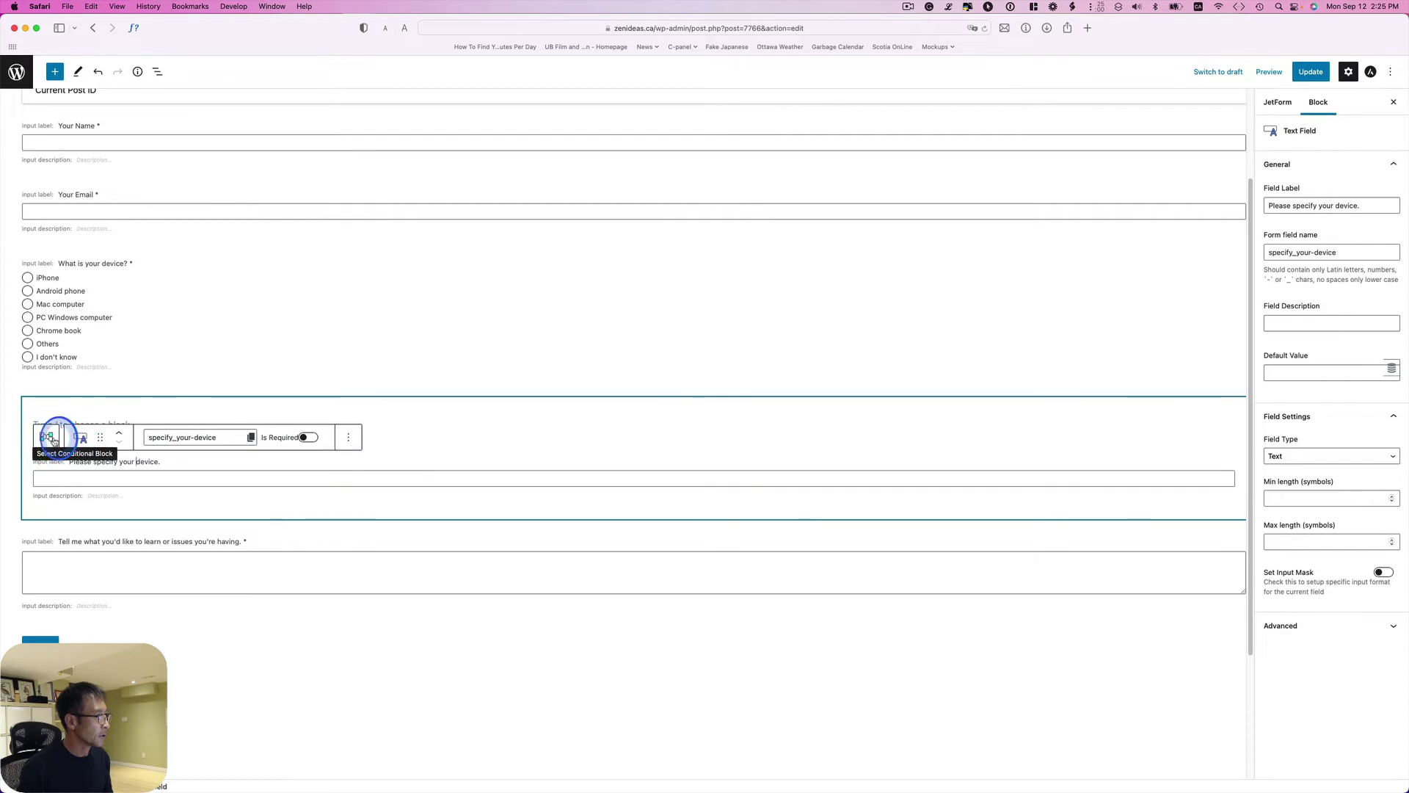
pyautogui.click(106, 377)
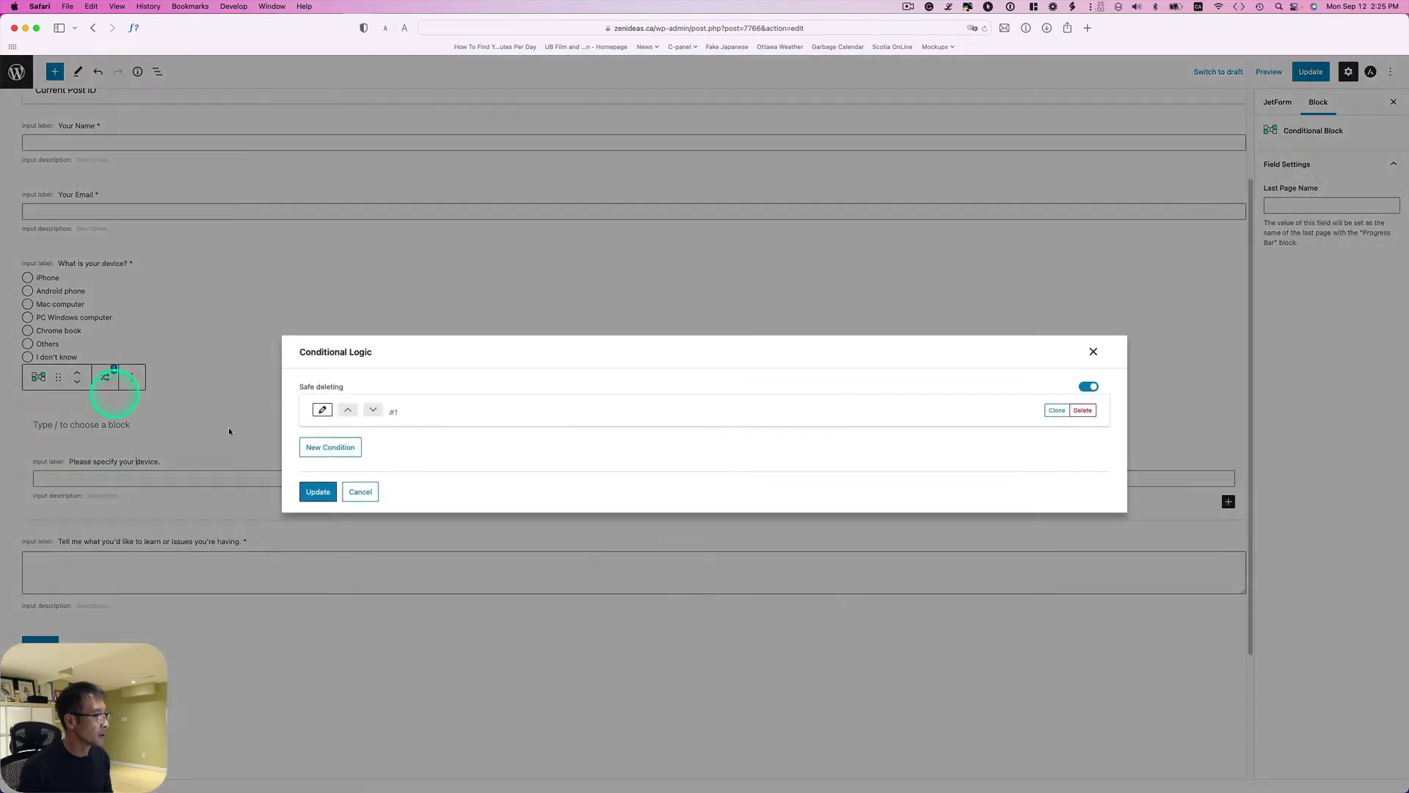
pyautogui.click(323, 410)
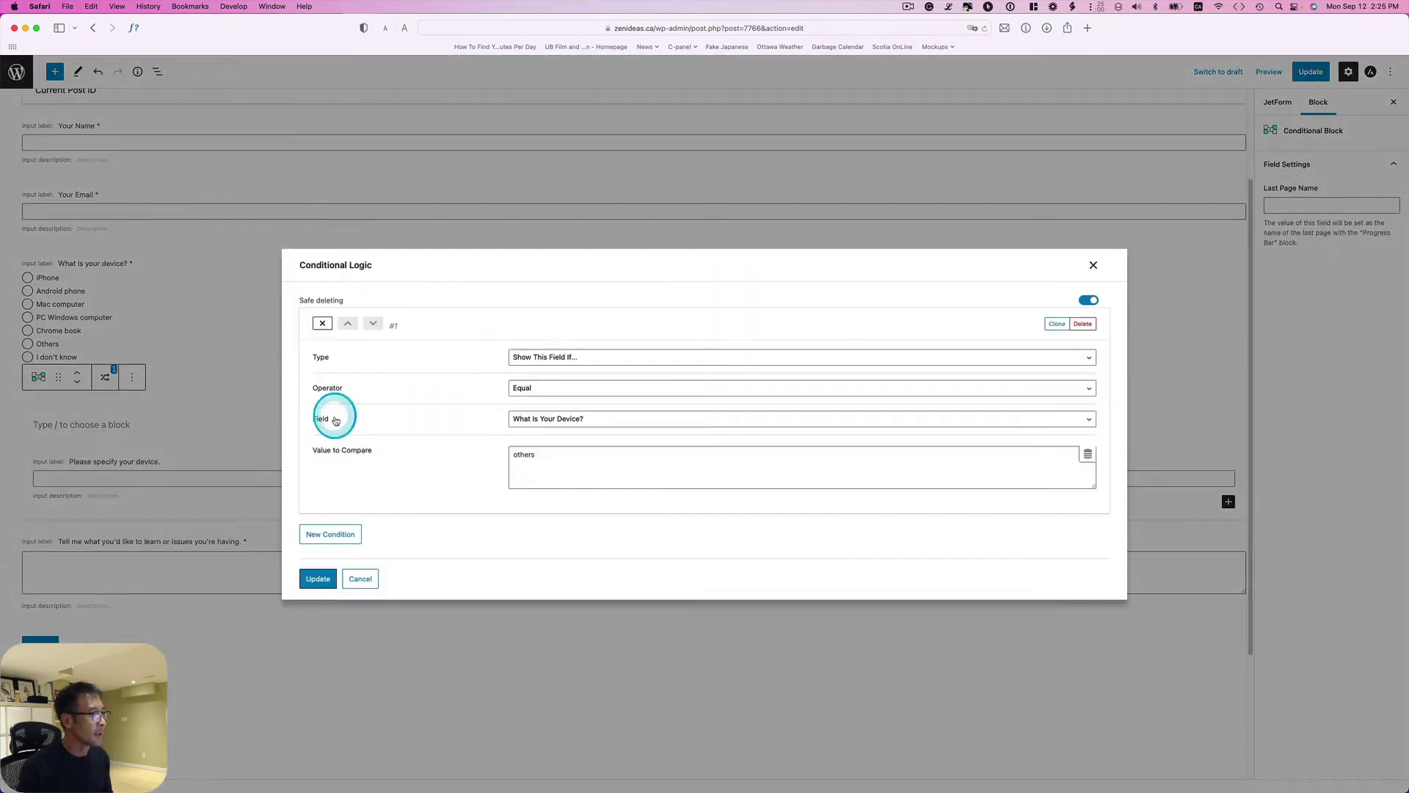
pyautogui.click(558, 389)
pyautogui.click(535, 384)
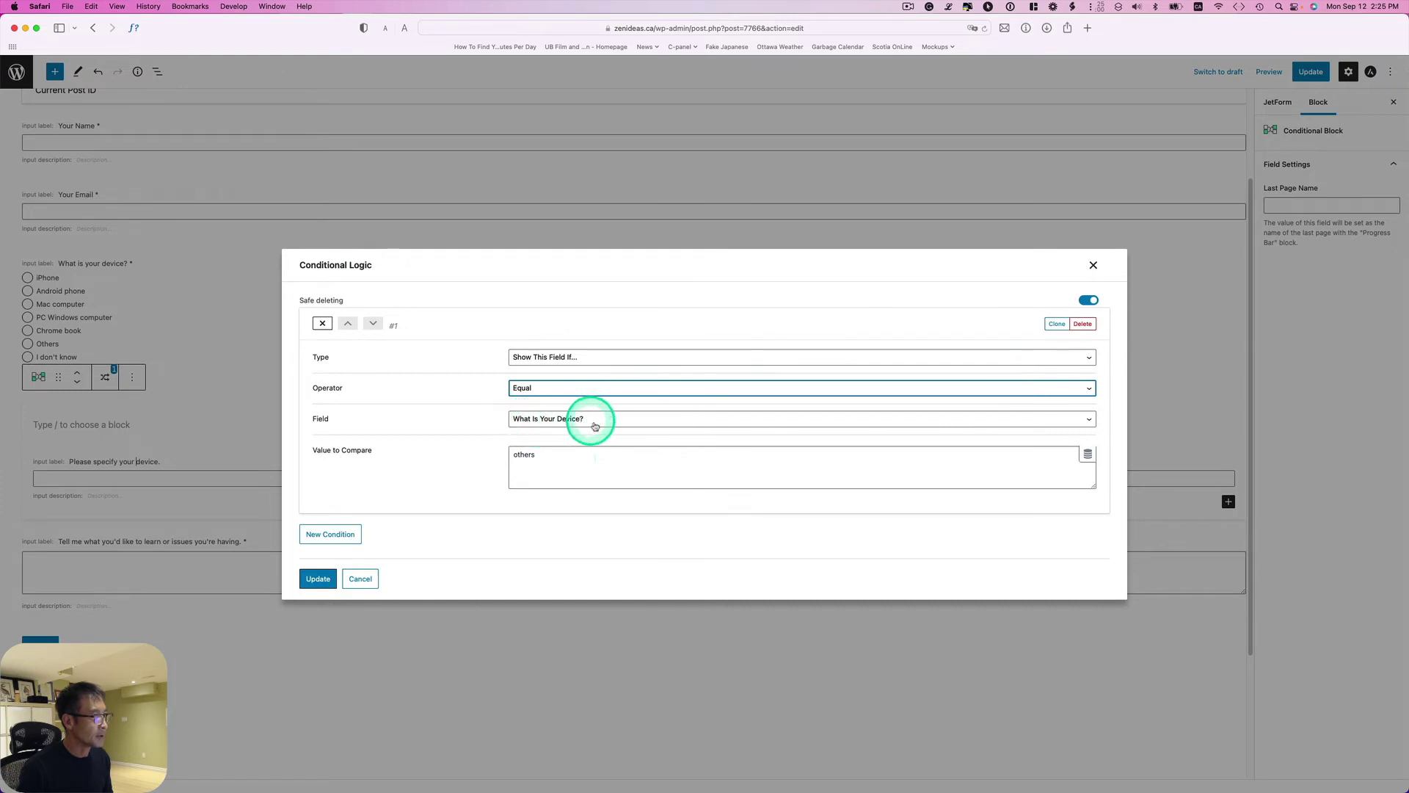
pyautogui.click(550, 471)
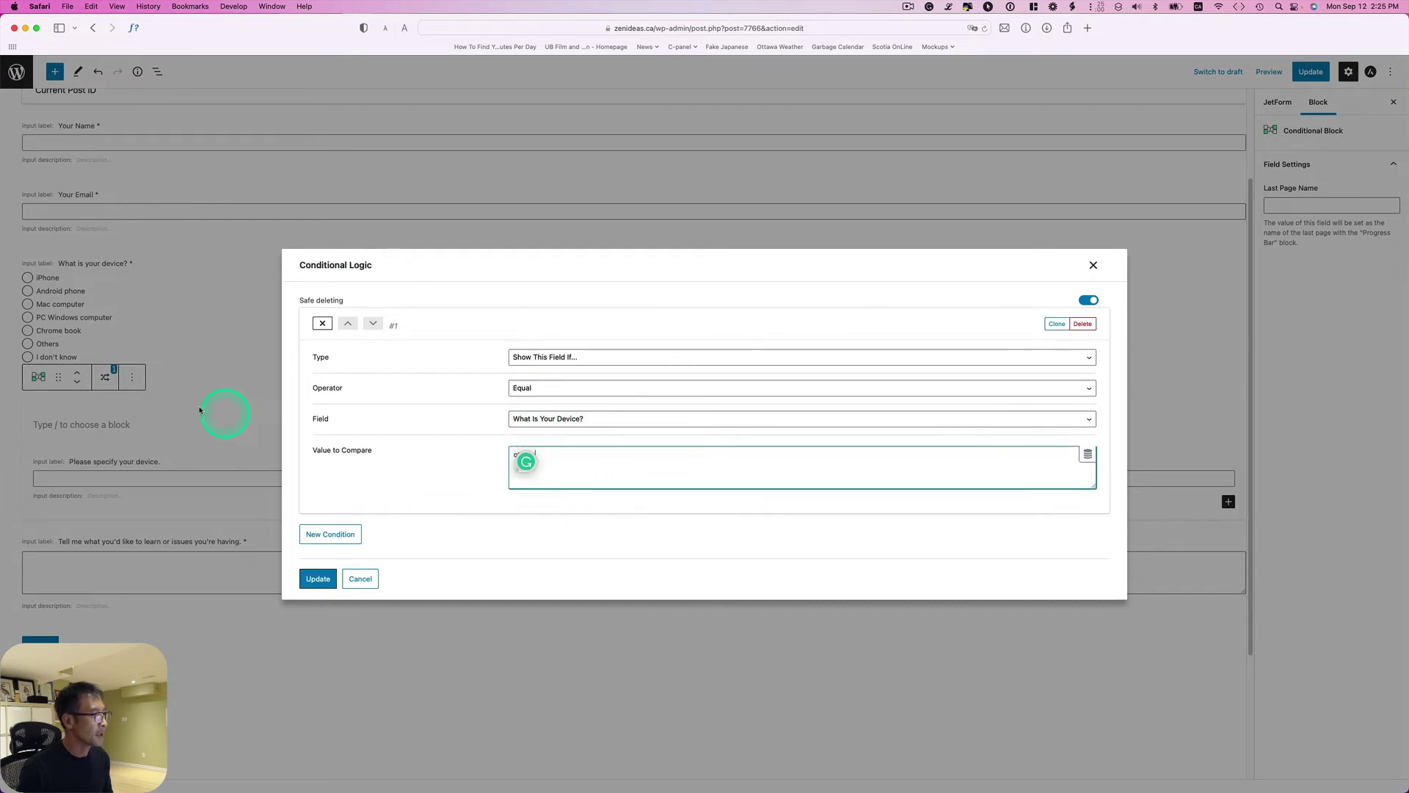
pyautogui.click(199, 410)
# Step: On the live intake form window, pick Others to reveal the specify-device field
pyautogui.hotkey('ctrl', 'Up')
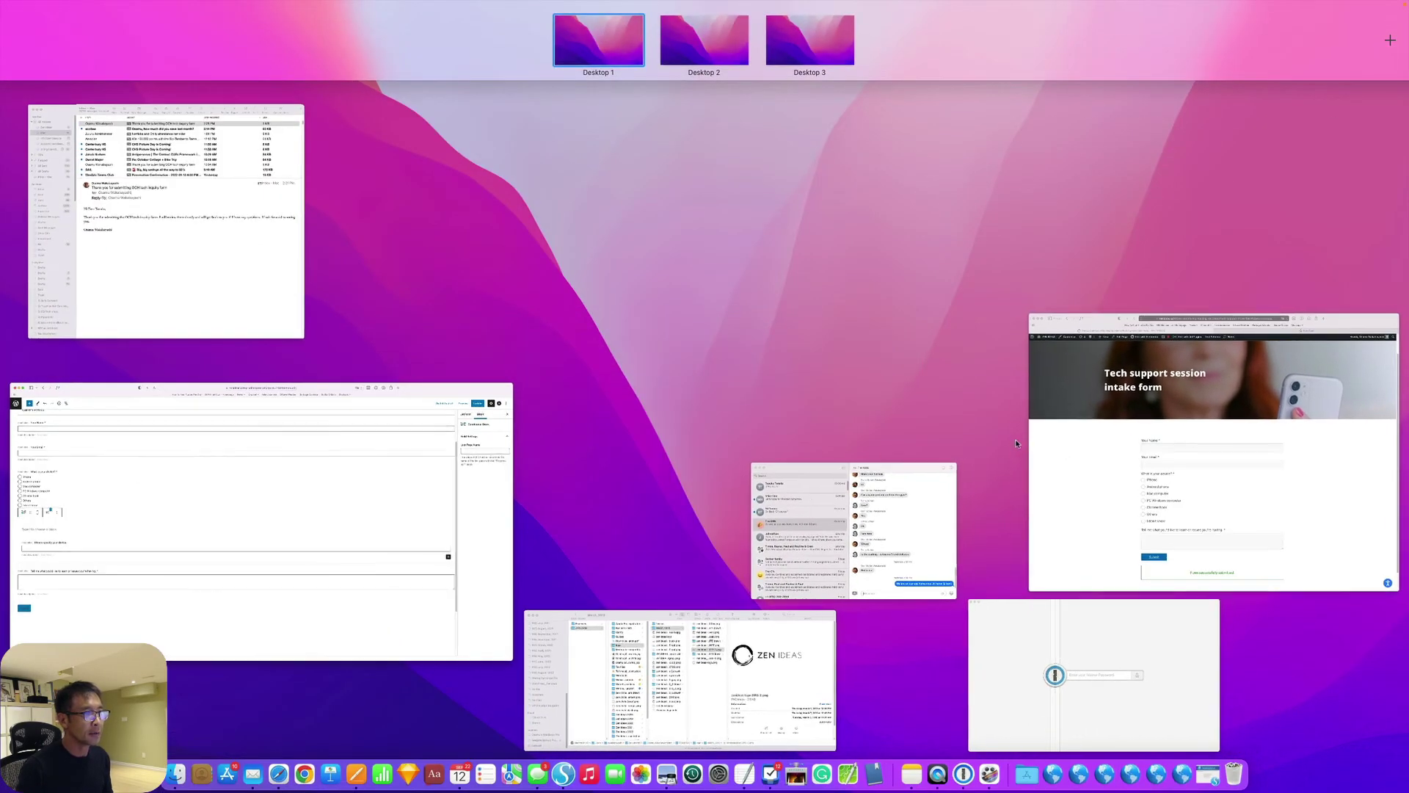
pyautogui.click(1048, 443)
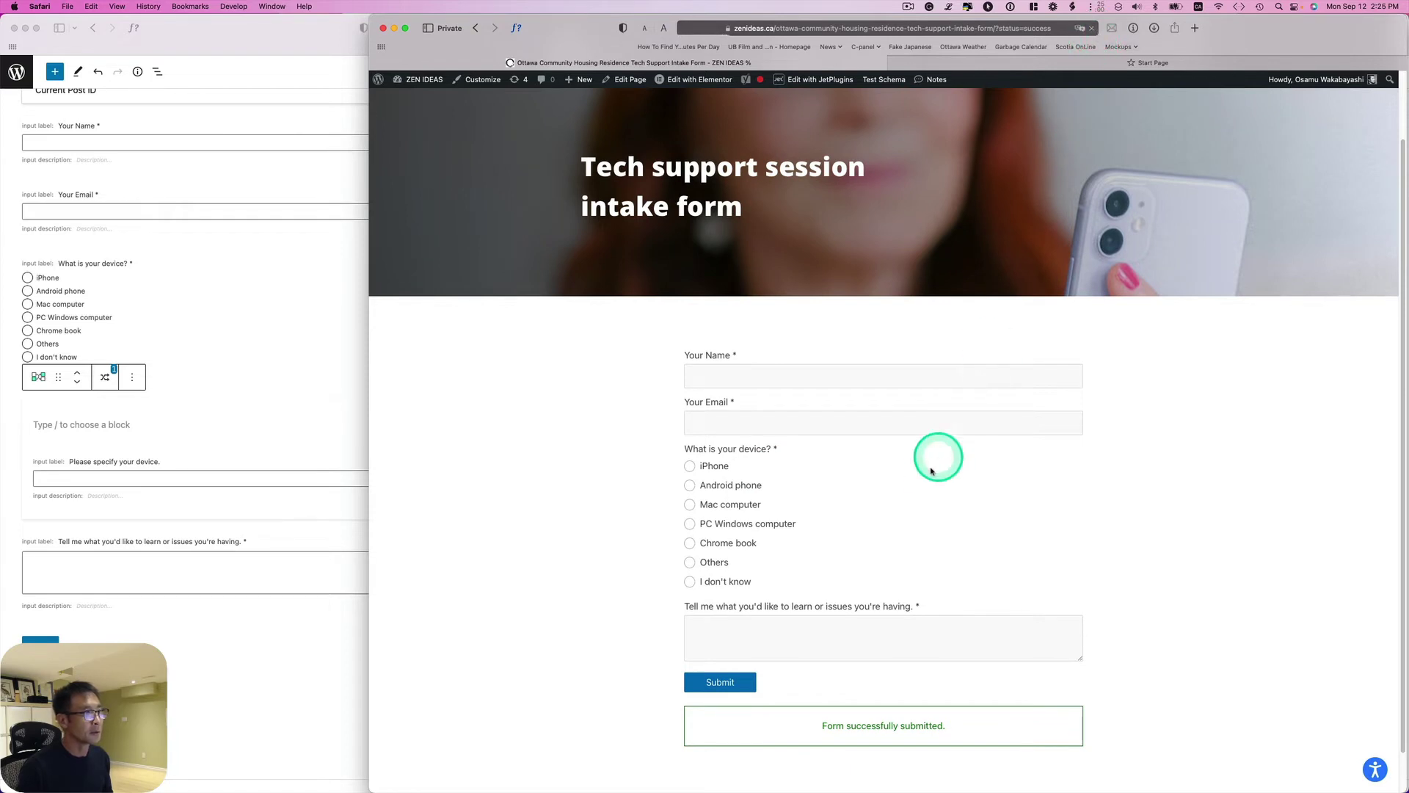
pyautogui.scroll(-1, 807, 451)
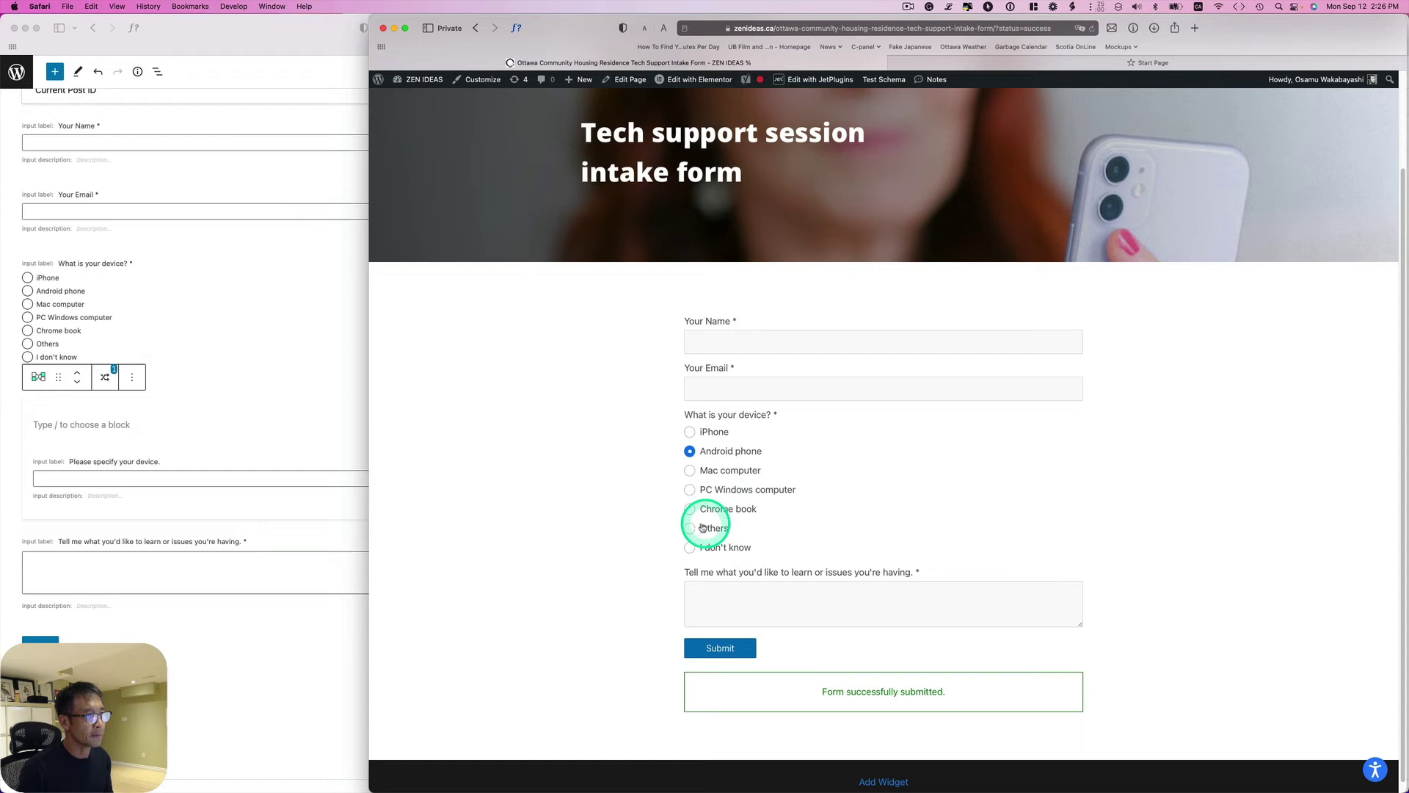
pyautogui.click(690, 529)
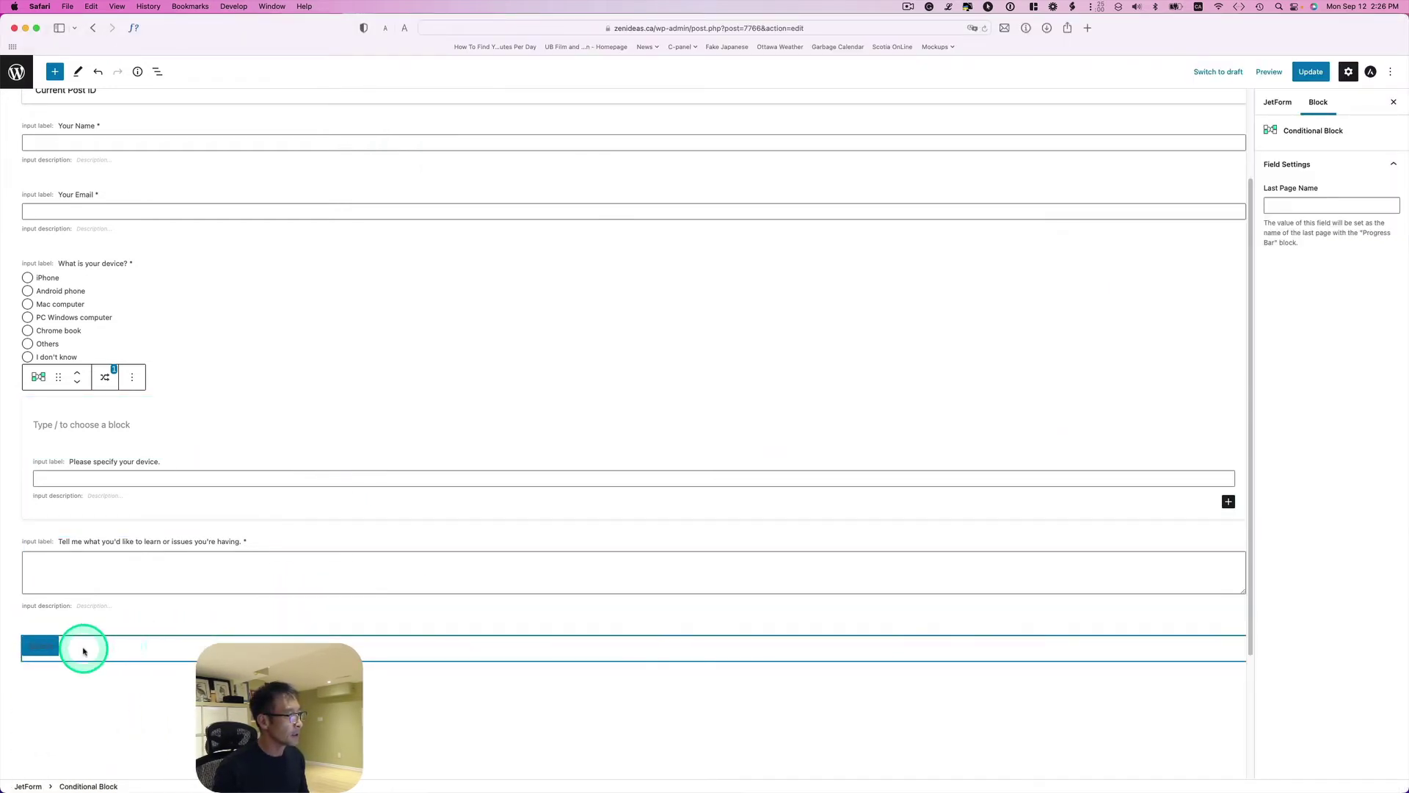
# Step: Keep the Submit button's Button Action Type set to Submit Form
pyautogui.click(87, 651)
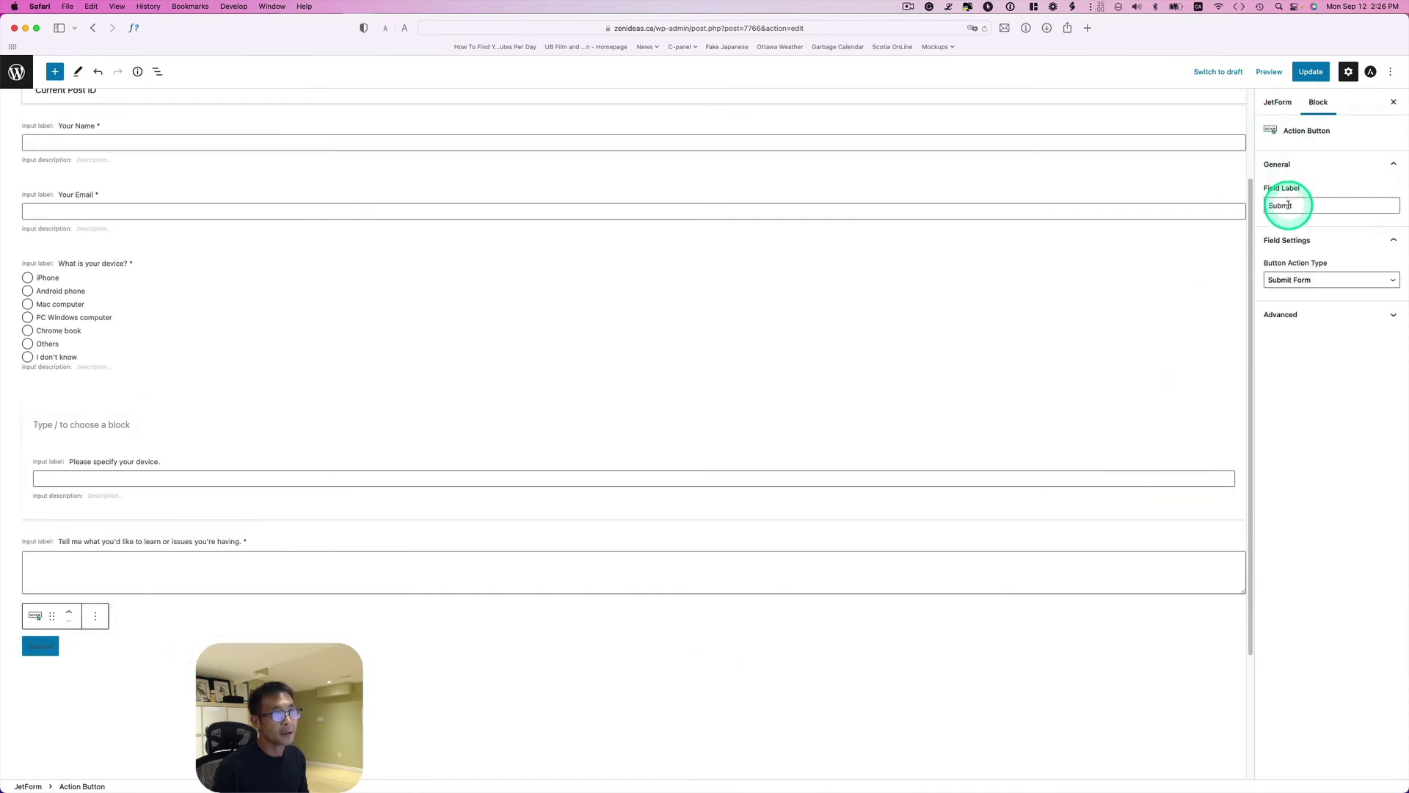
pyautogui.click(1293, 280)
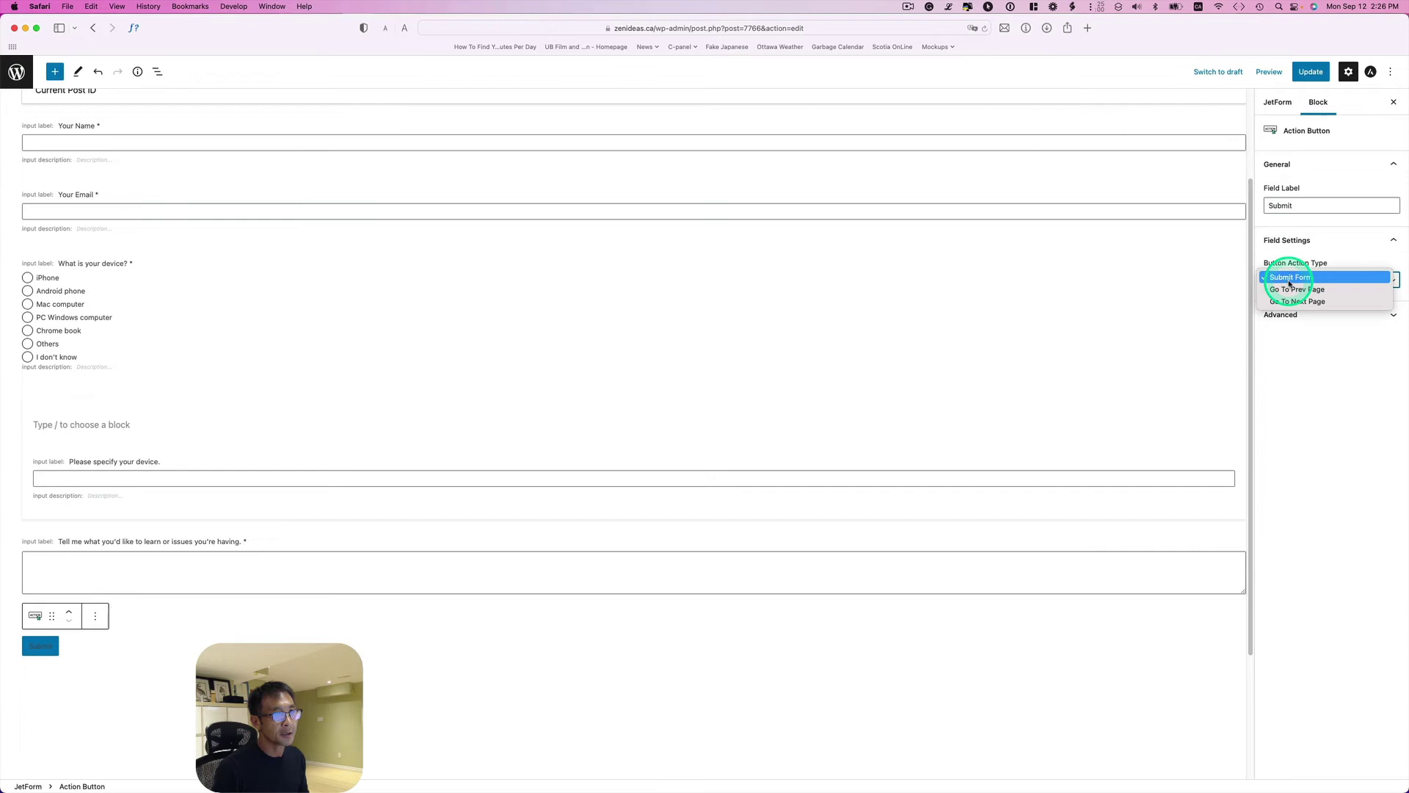
pyautogui.click(1289, 279)
# Step: Keep Save Form Record as the third post-submit action and update the form
pyautogui.click(1276, 102)
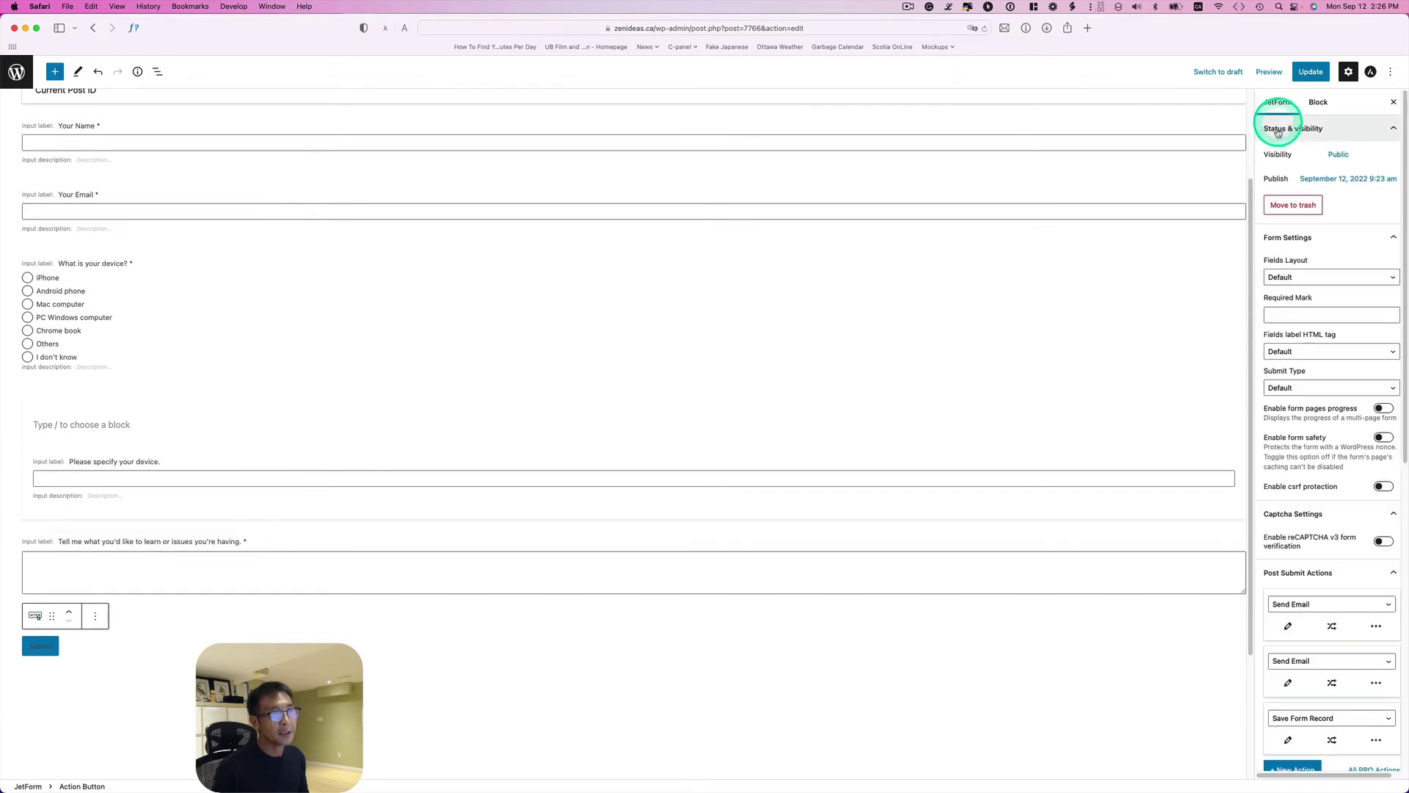
pyautogui.scroll(-3, 1266, 235)
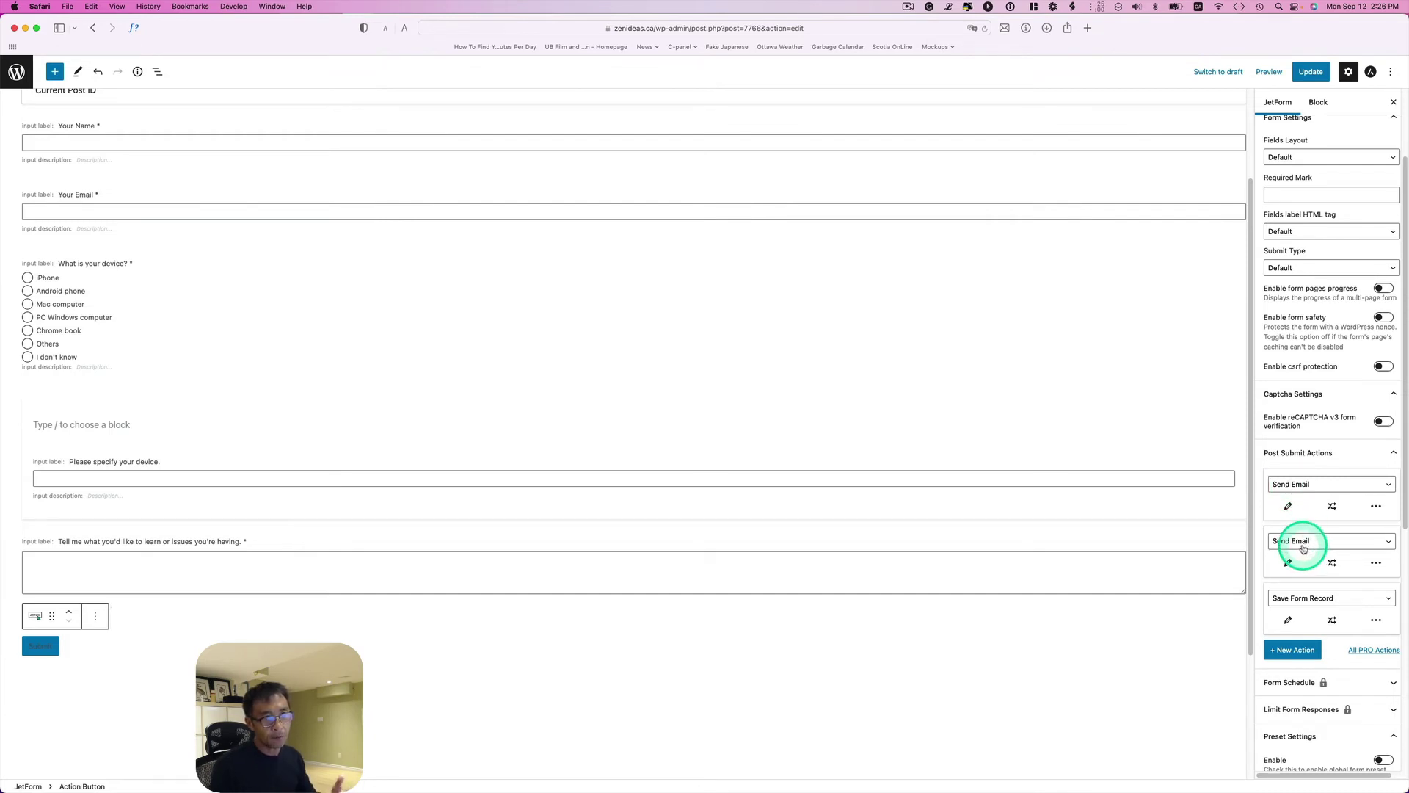
pyautogui.click(1314, 598)
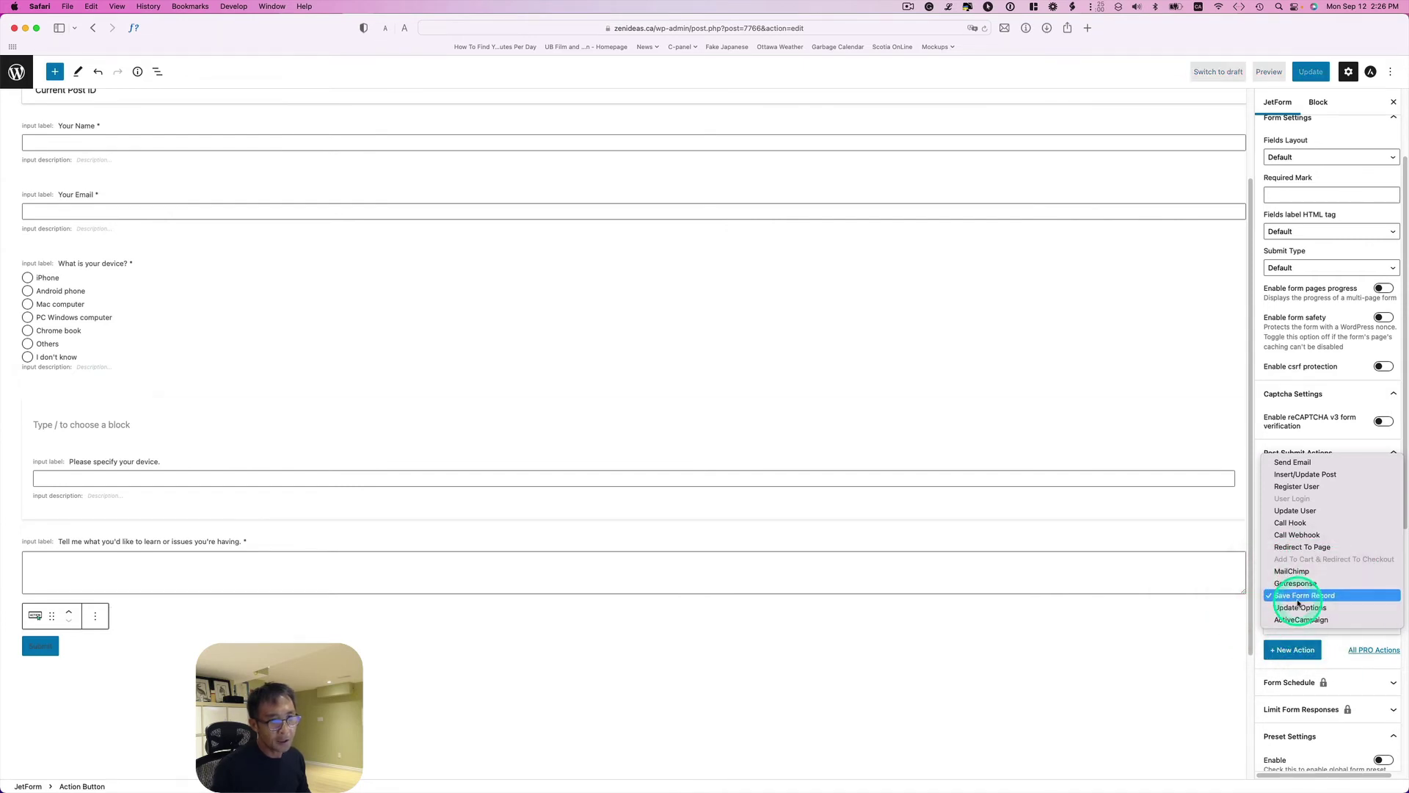
pyautogui.click(1297, 600)
pyautogui.click(1310, 72)
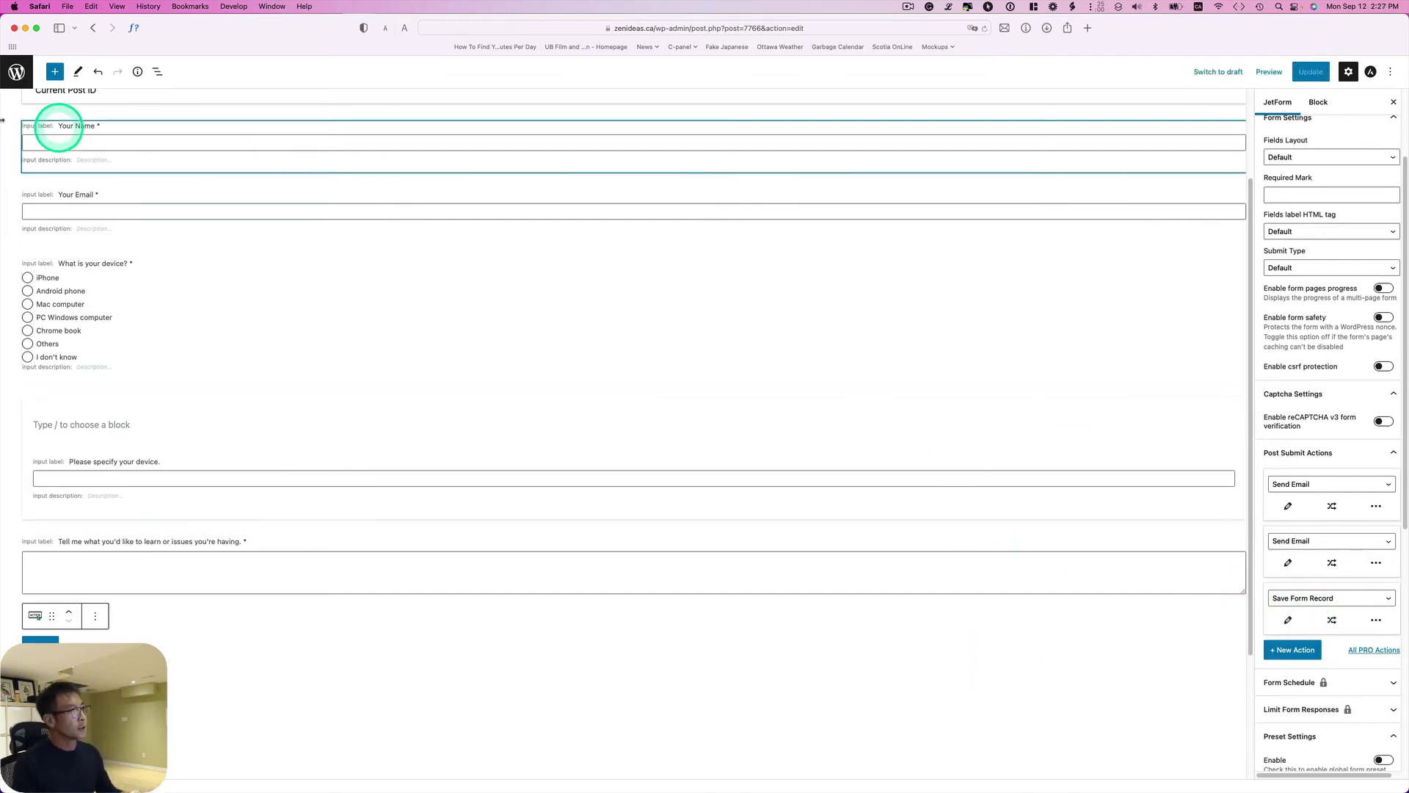
# Step: Go from the editor to Form Records and clear the filter to list all four submissions
pyautogui.click(9, 73)
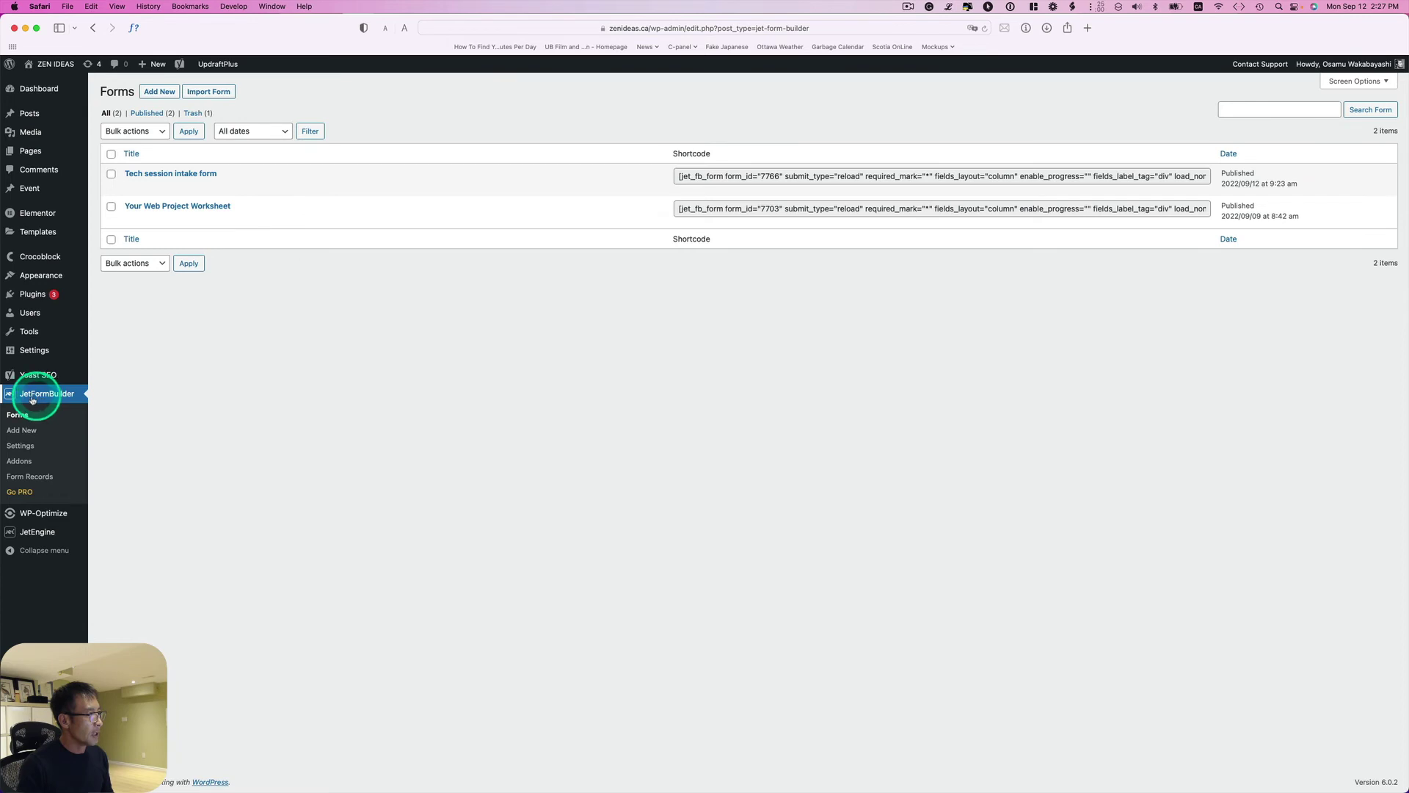
pyautogui.click(40, 478)
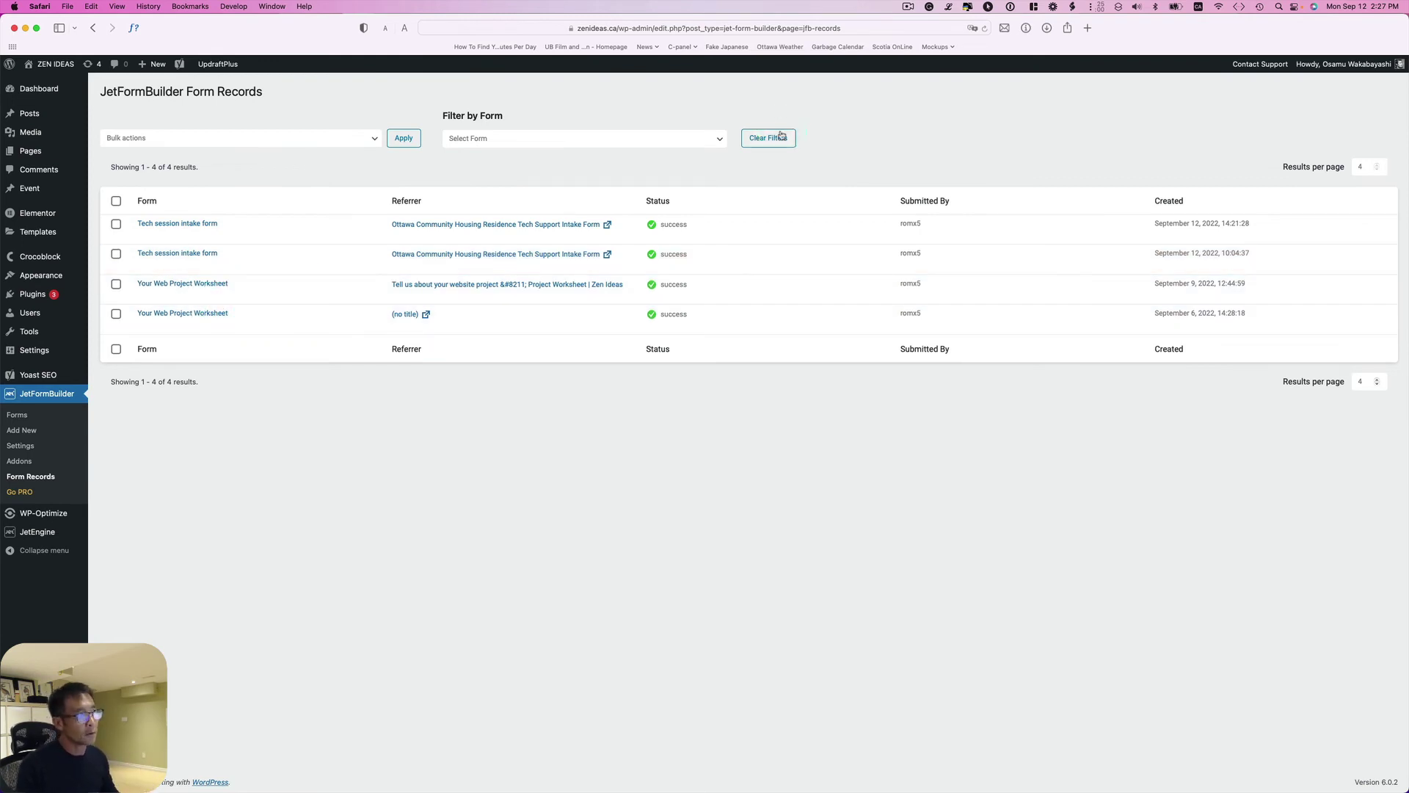
pyautogui.click(278, 236)
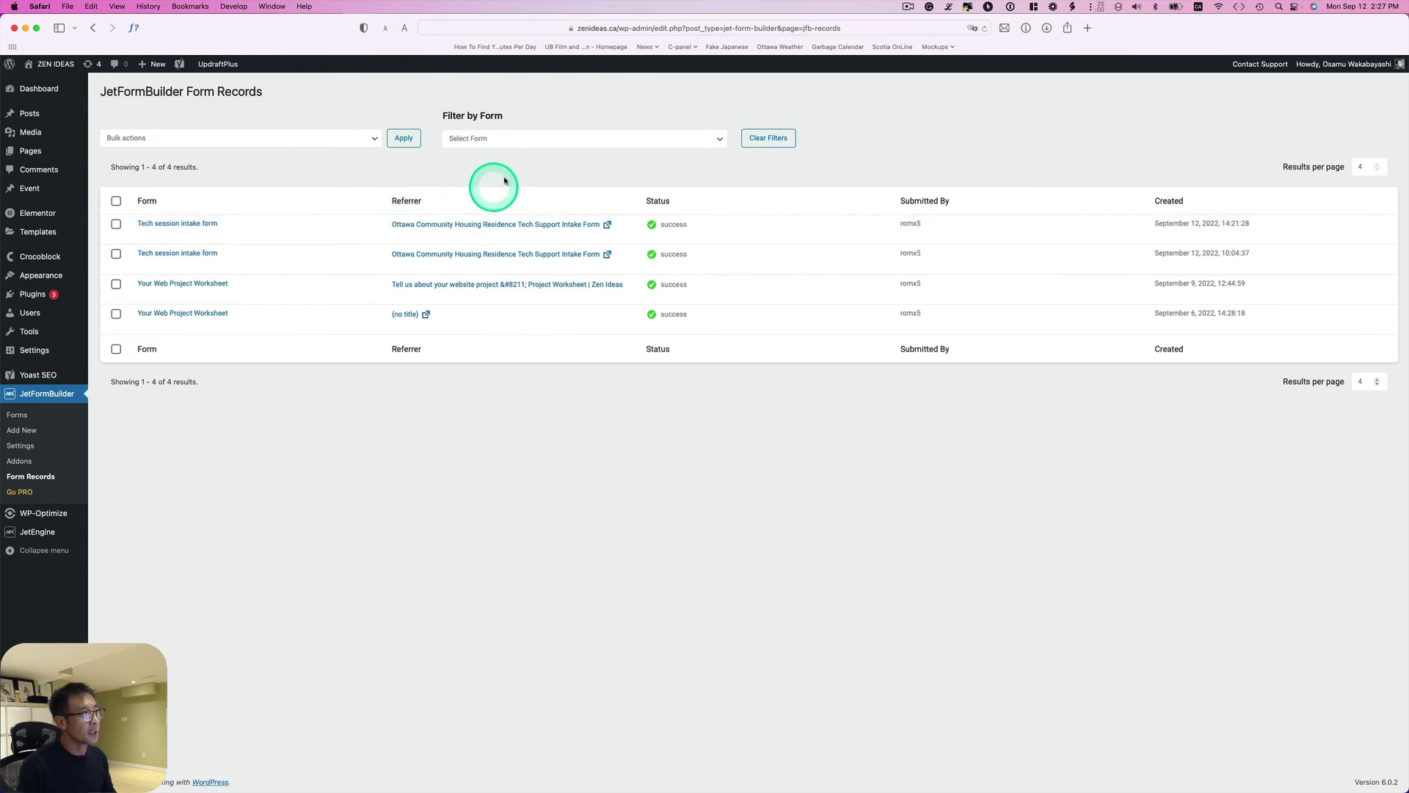
# Step: Filter records to Your Web Project Worksheet, then switch the filter to Tech session intake form
pyautogui.click(587, 139)
pyautogui.click(544, 151)
pyautogui.click(547, 139)
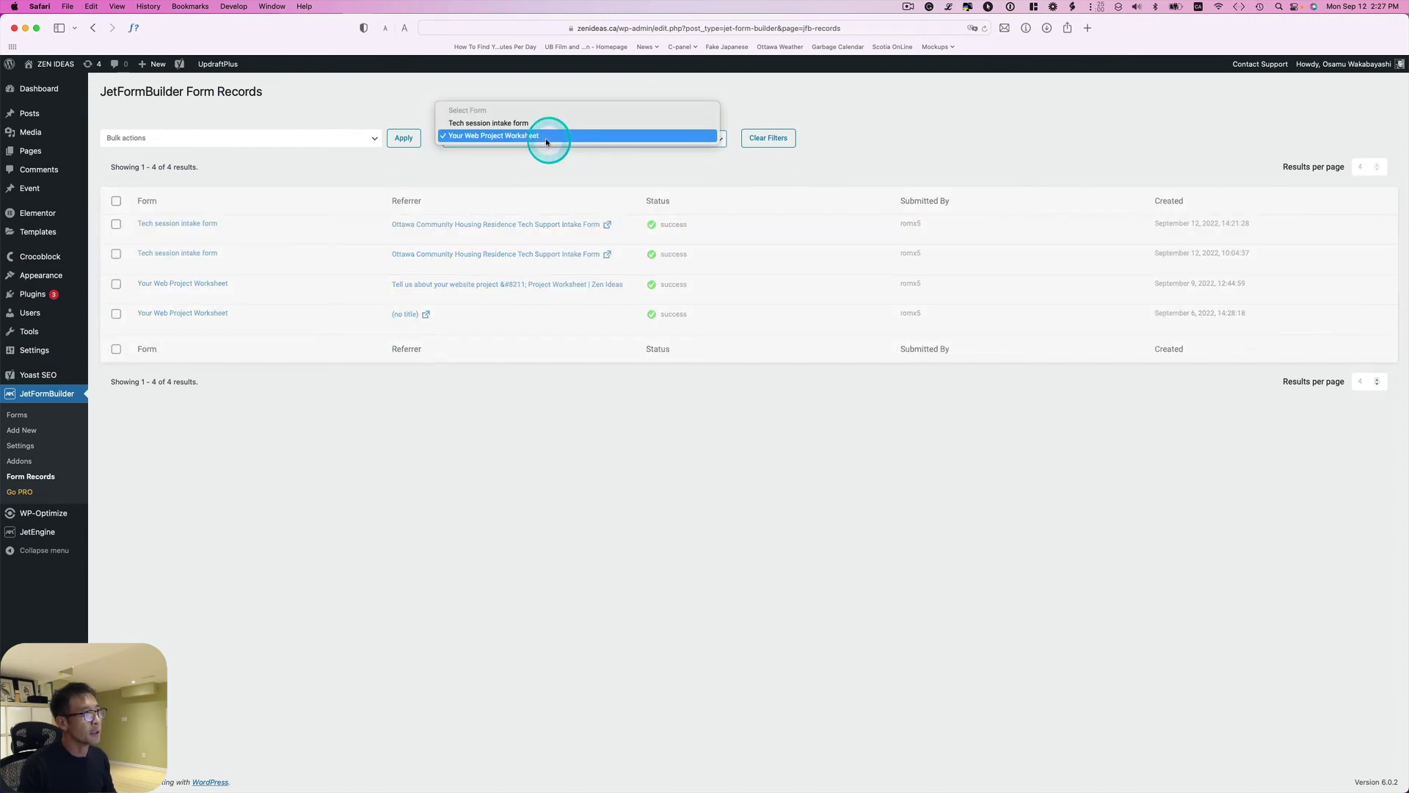
pyautogui.click(536, 121)
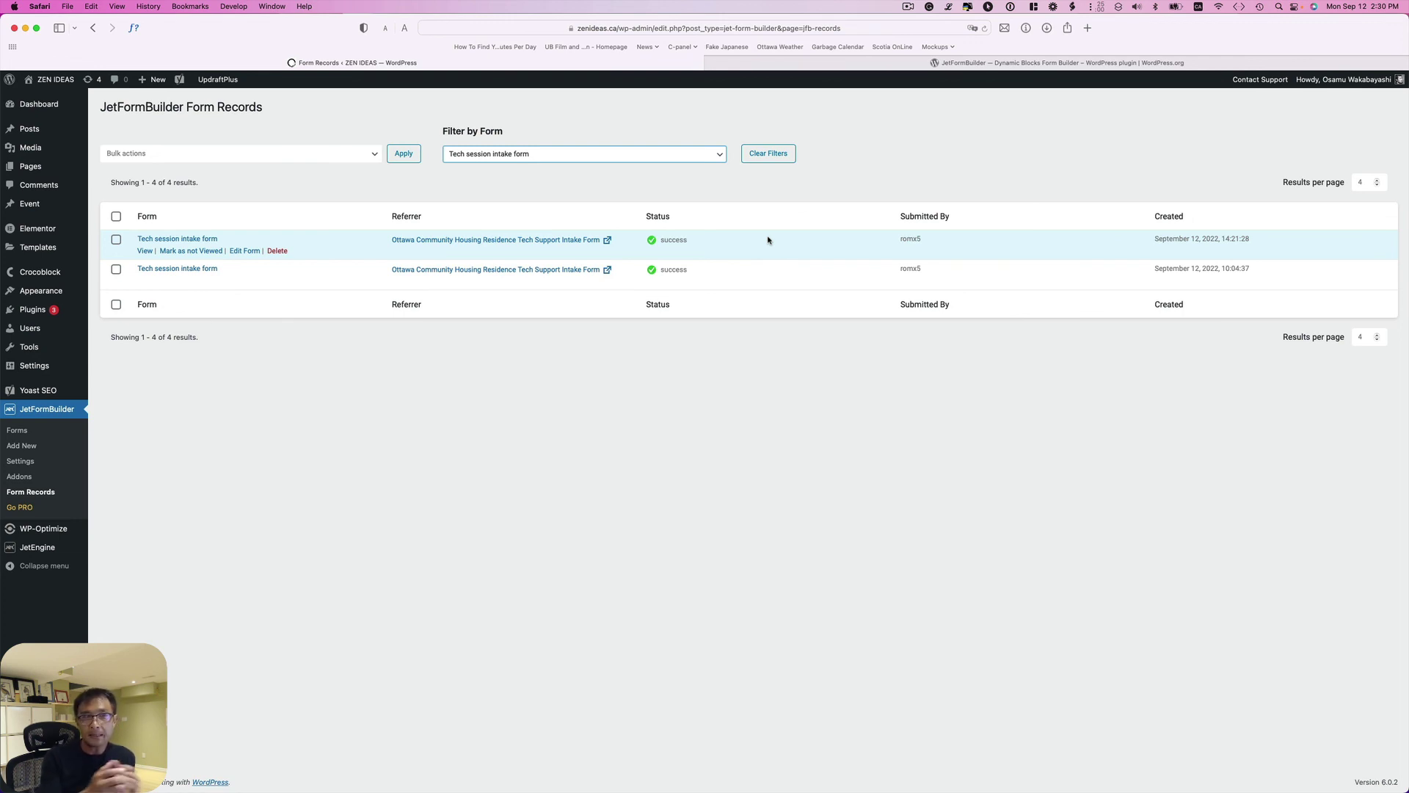
pyautogui.click(1034, 65)
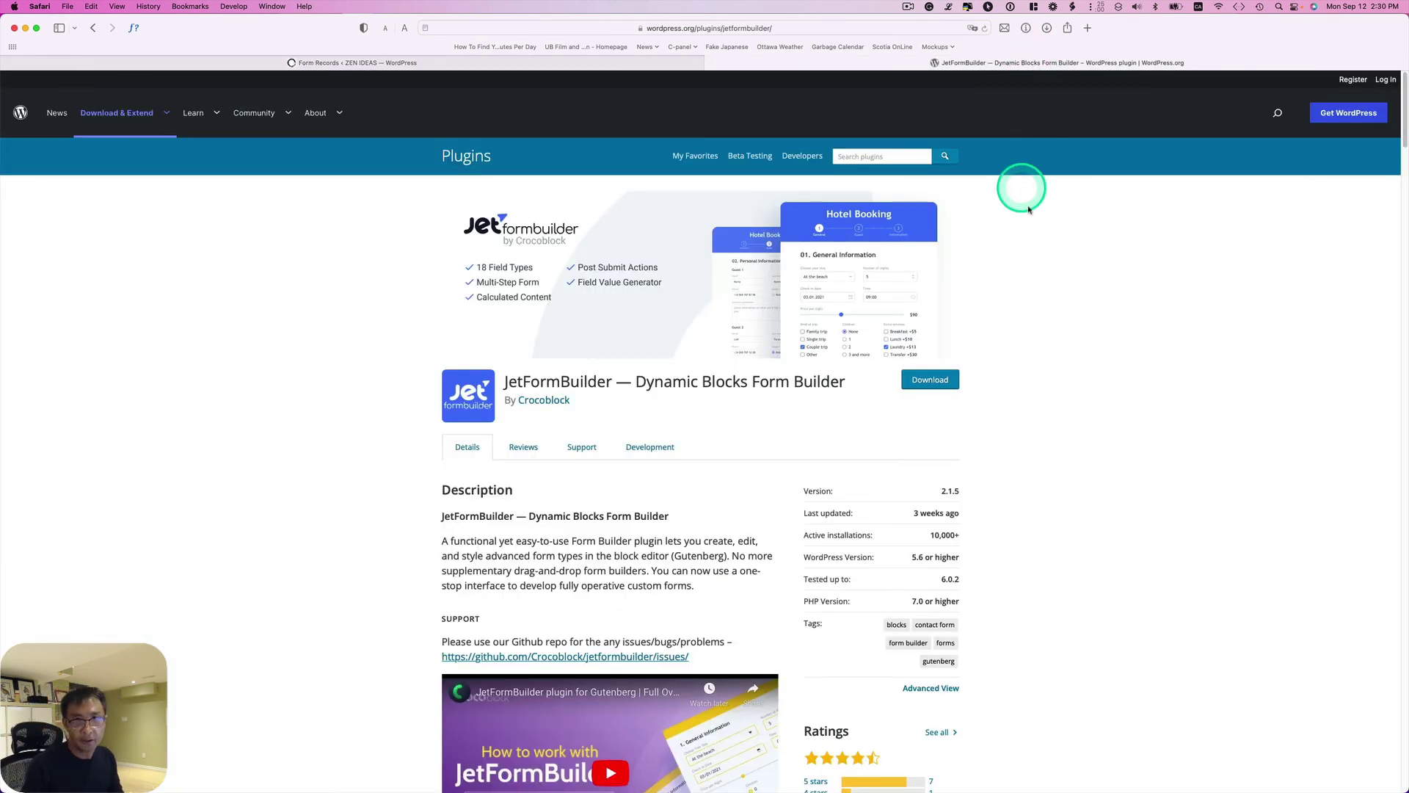
pyautogui.scroll(-1, 731, 484)
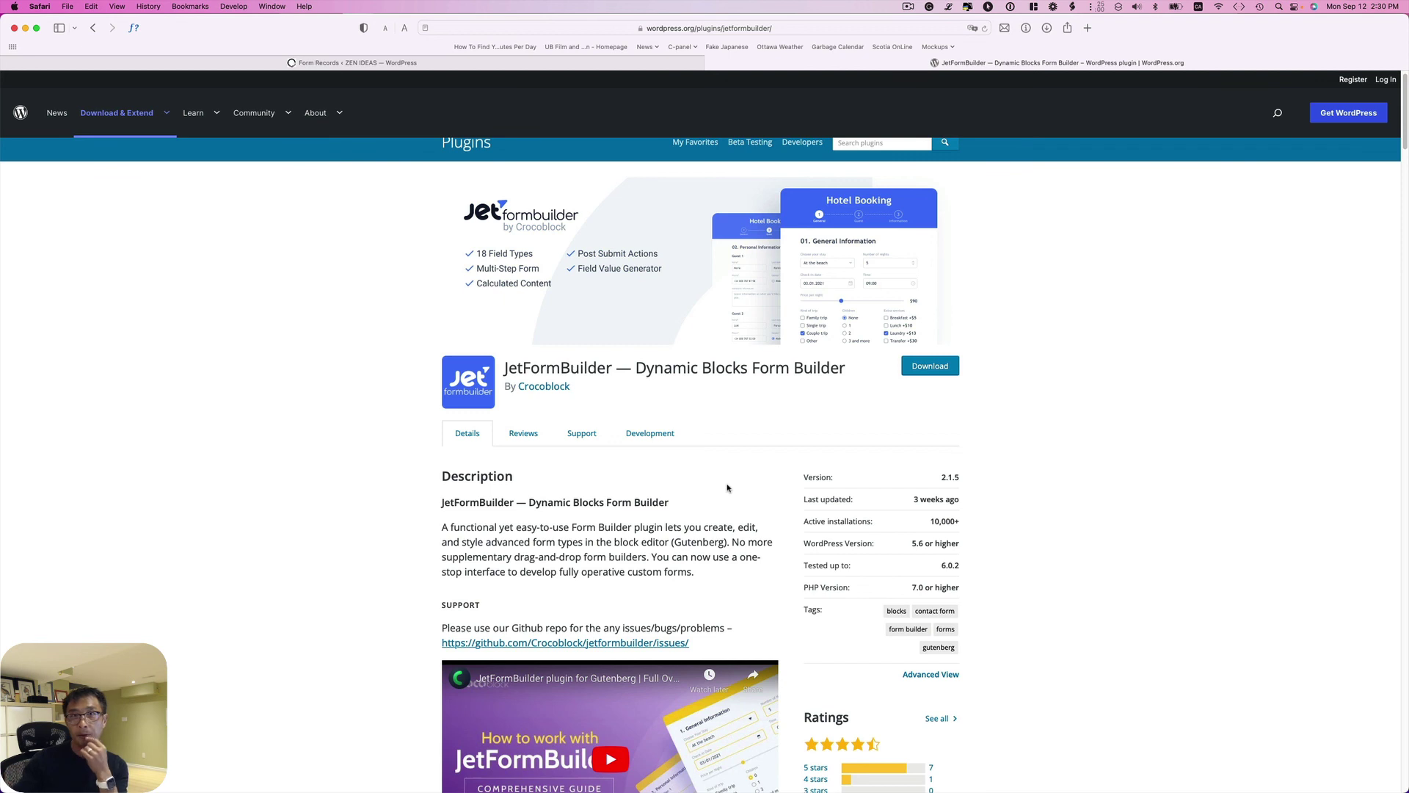
pyautogui.click(652, 64)
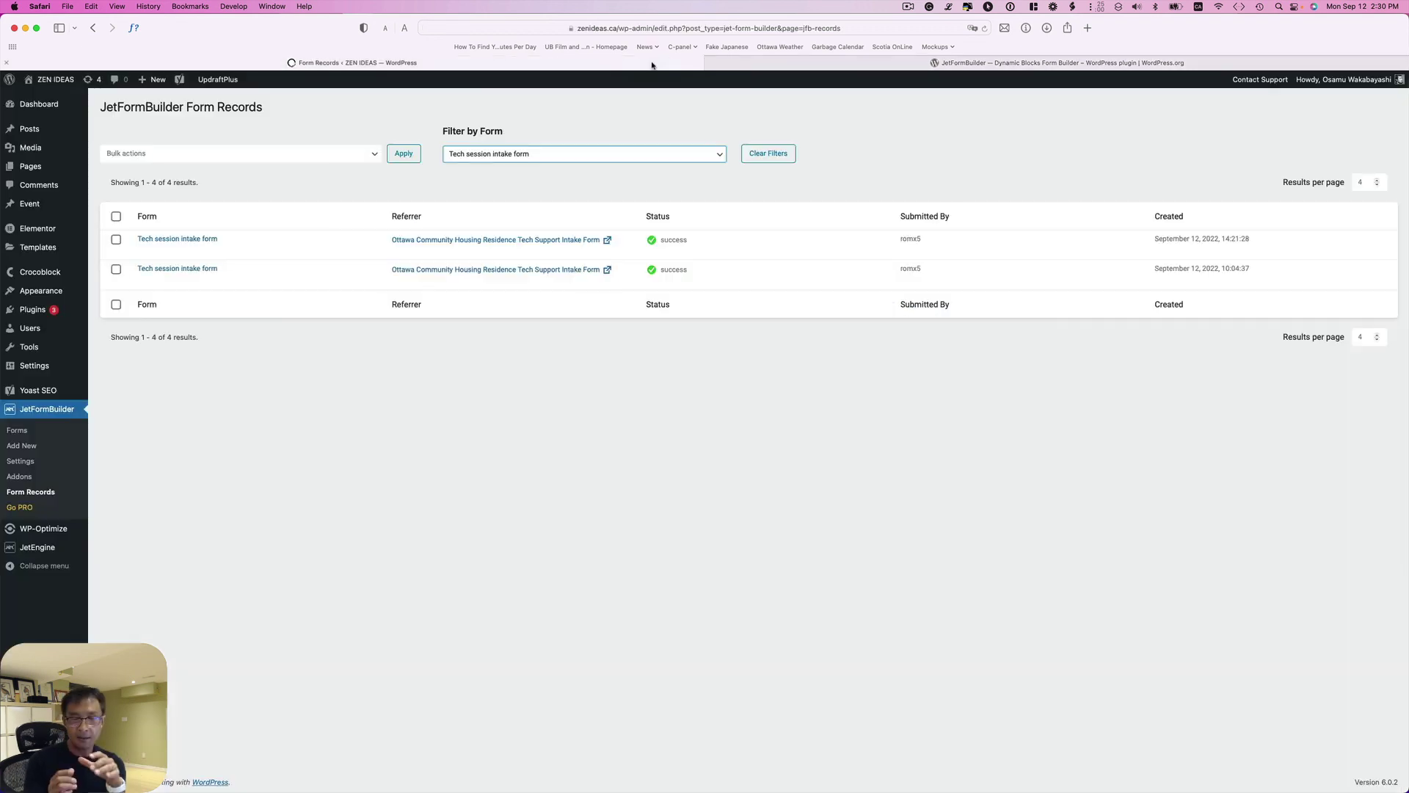